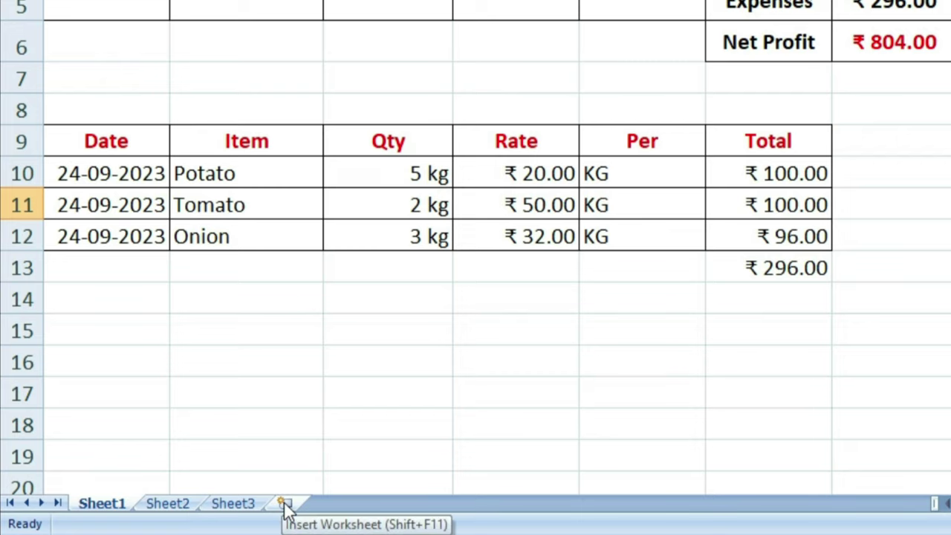
Step: Add a new blank worksheet, Sheet4, then return to the expense table on Sheet1
left_click(286, 504)
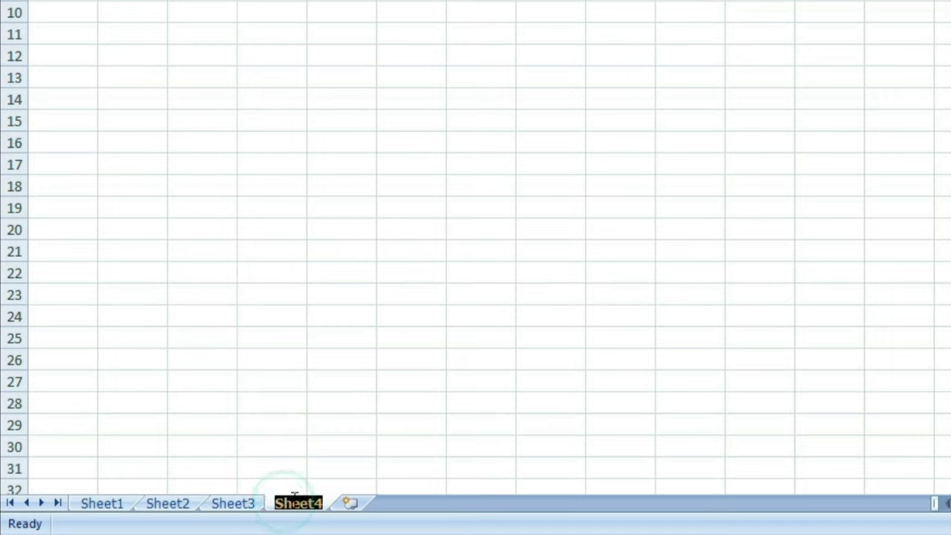
left_click(104, 505)
left_click(160, 505)
left_click(238, 505)
left_click(298, 505)
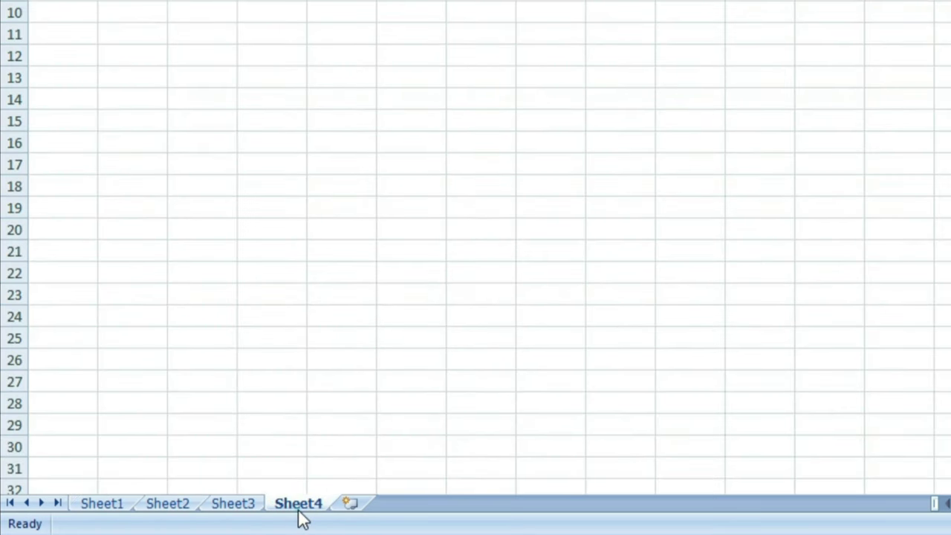
left_click(95, 505)
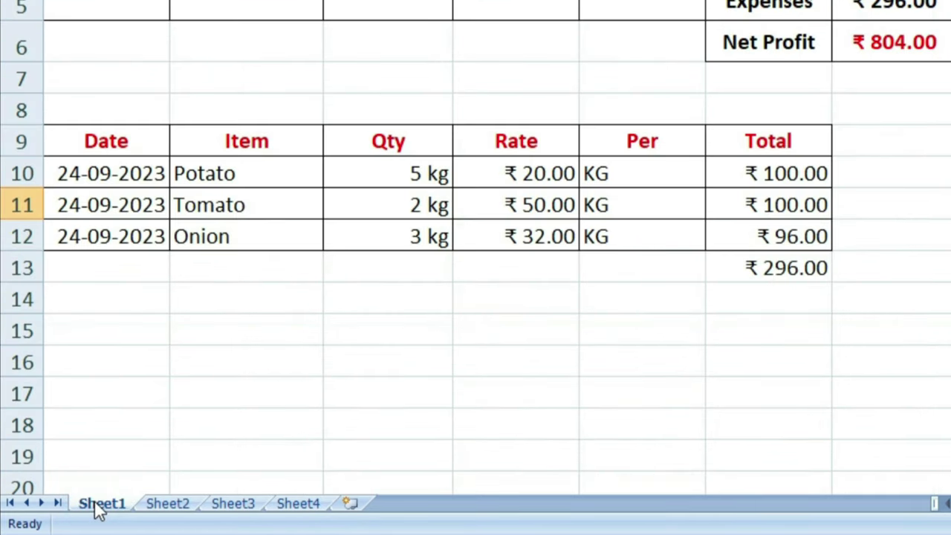
Step: On Sheet2, enter the headers SL No., Name and Contact Number in A1:C1 and widen column C
left_click(170, 505)
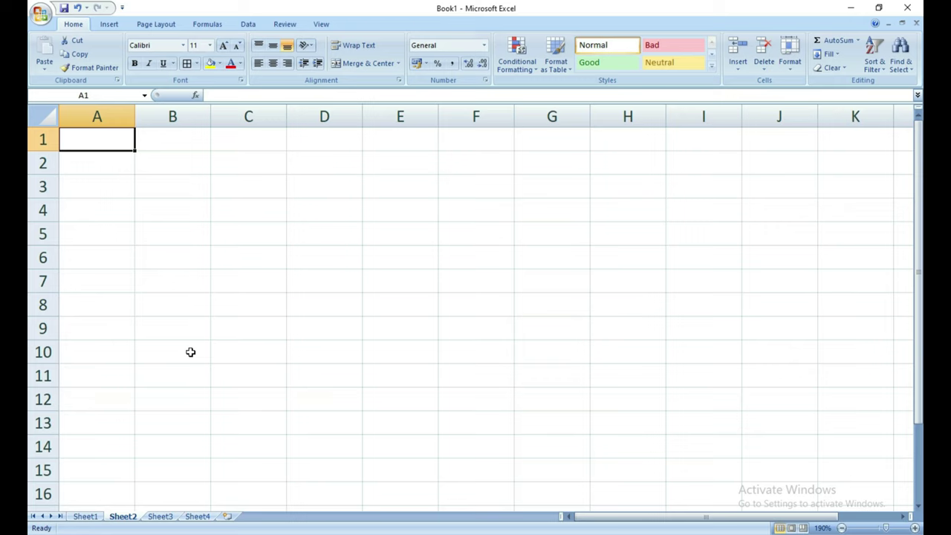
left_click(170, 143)
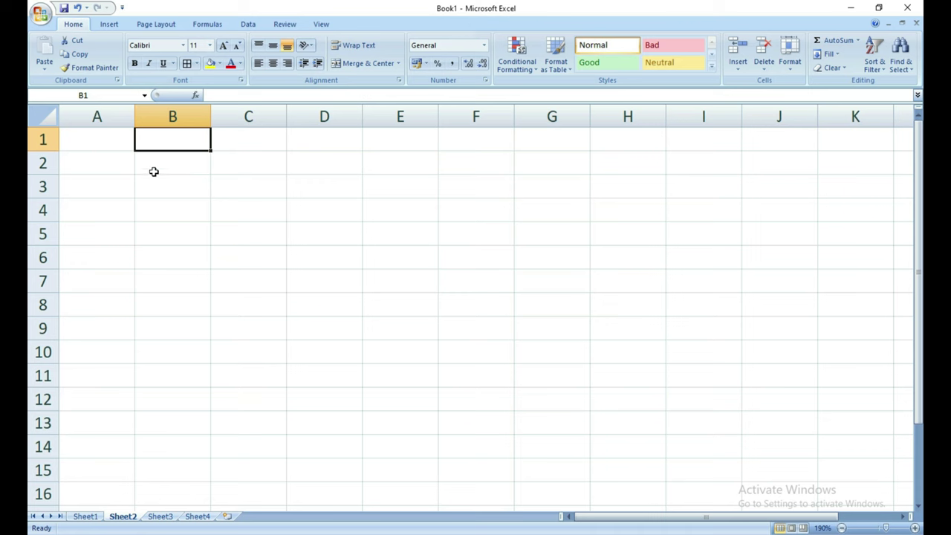
left_click(98, 148)
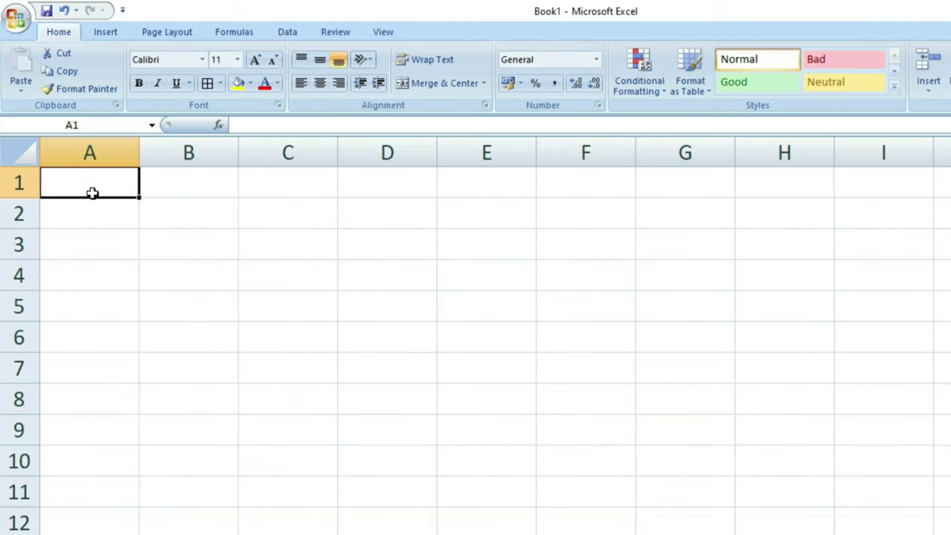
type("S")
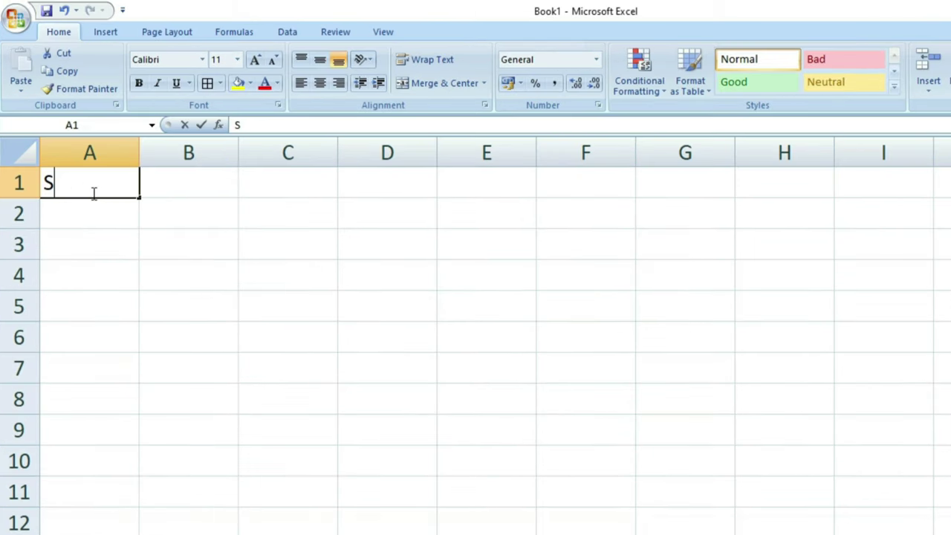
type("L No.")
left_click(215, 187)
type("Name")
left_click(246, 182)
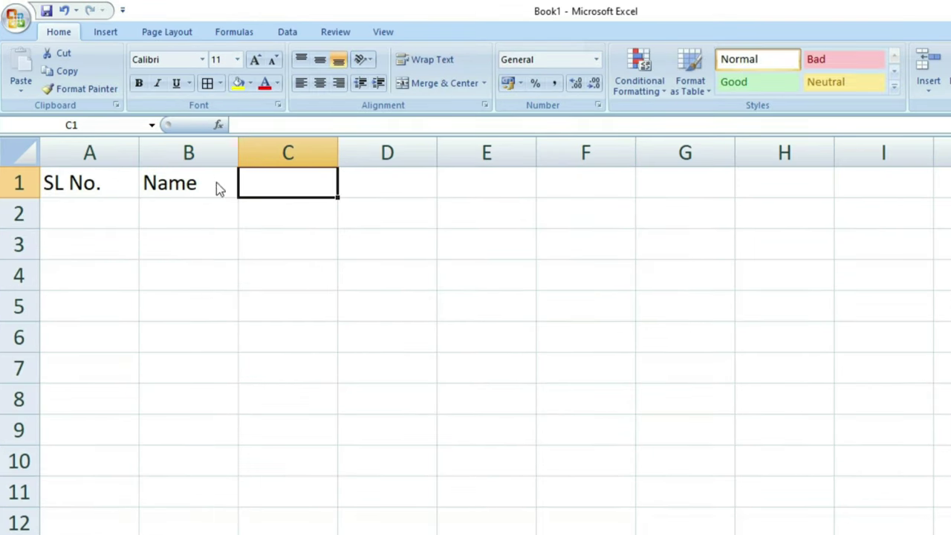
type("Contact Number")
left_click_drag(89, 214, 89, 430)
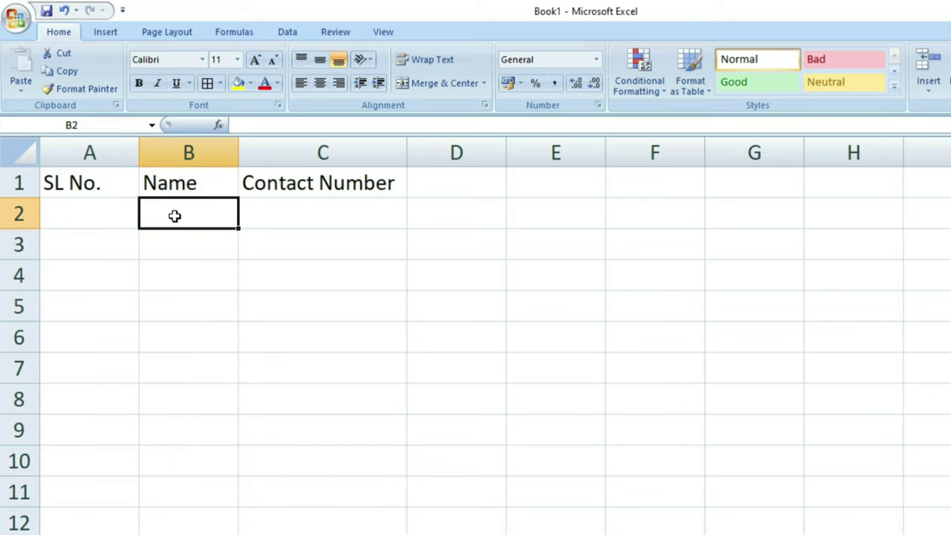
left_click_drag(189, 214, 198, 441)
mouse_move(327, 213)
left_mouse_down()
mouse_move(344, 297)
mouse_move(352, 435)
left_mouse_up()
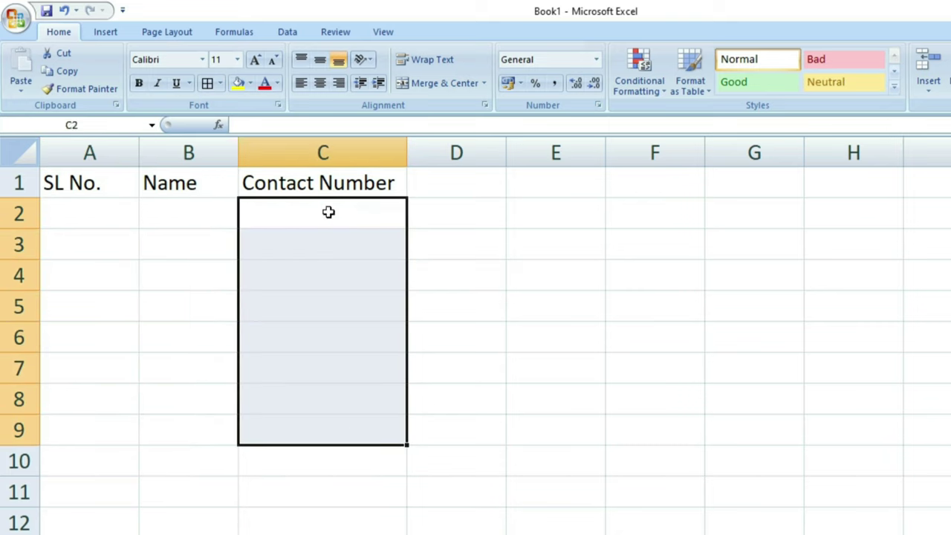
Step: Add the headers Item, Rate and Qty in D1:F1
left_click(475, 183)
type("I")
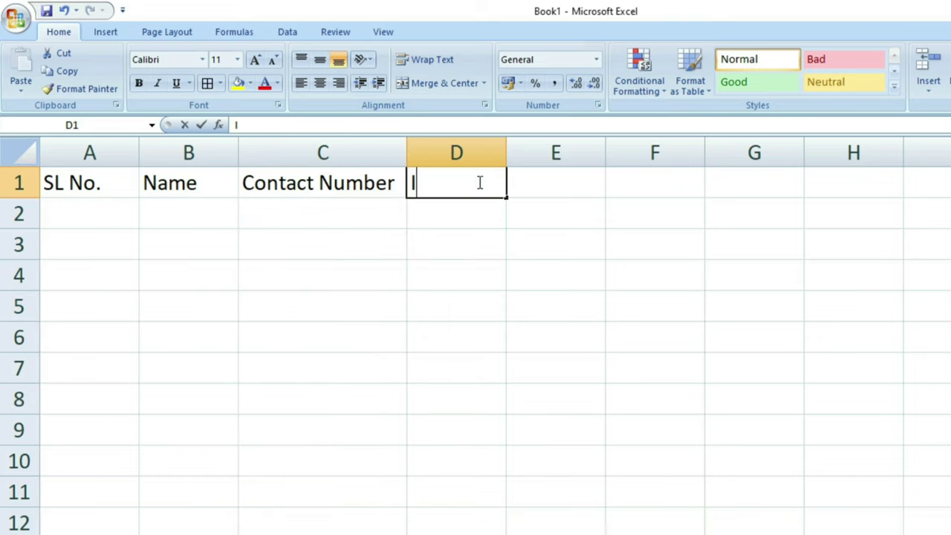
type("tem")
key("Tab")
type("Rate")
key("Tab")
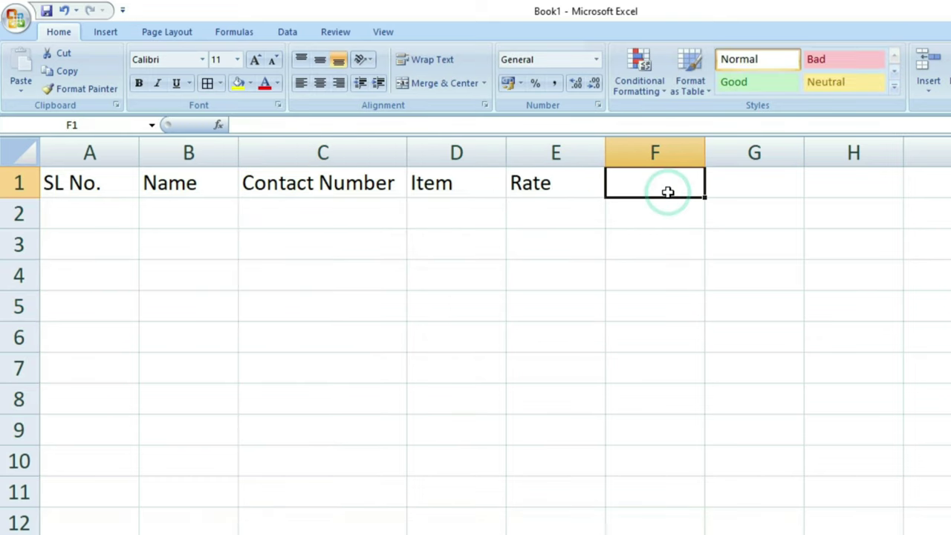
type("Qty")
key("Tab")
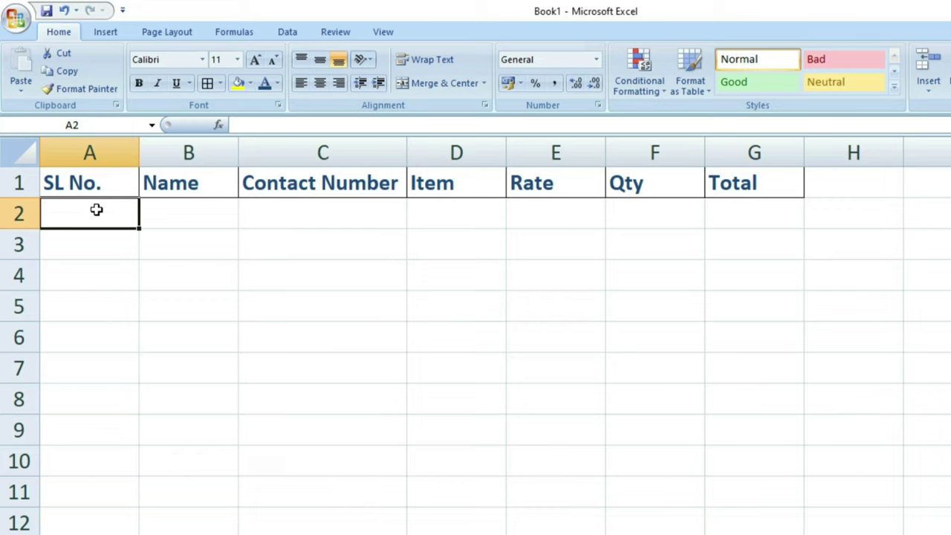
Step: Type serial numbers 1–4 by hand in A2:A5, then clear them
type("1")
left_click(130, 275)
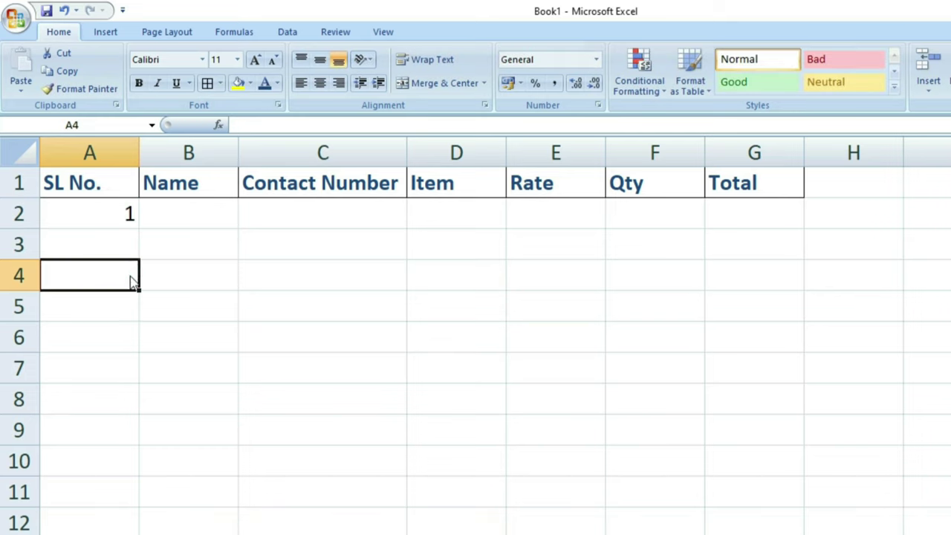
left_click(114, 232)
type("2")
key("Return")
type("3")
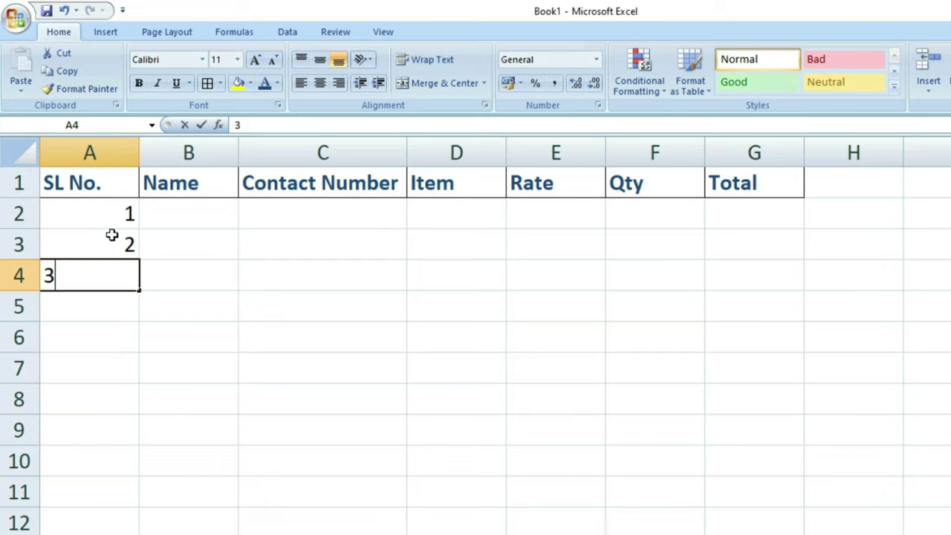
key("Return")
type("4")
left_click_drag(113, 217, 118, 314)
key("Delete")
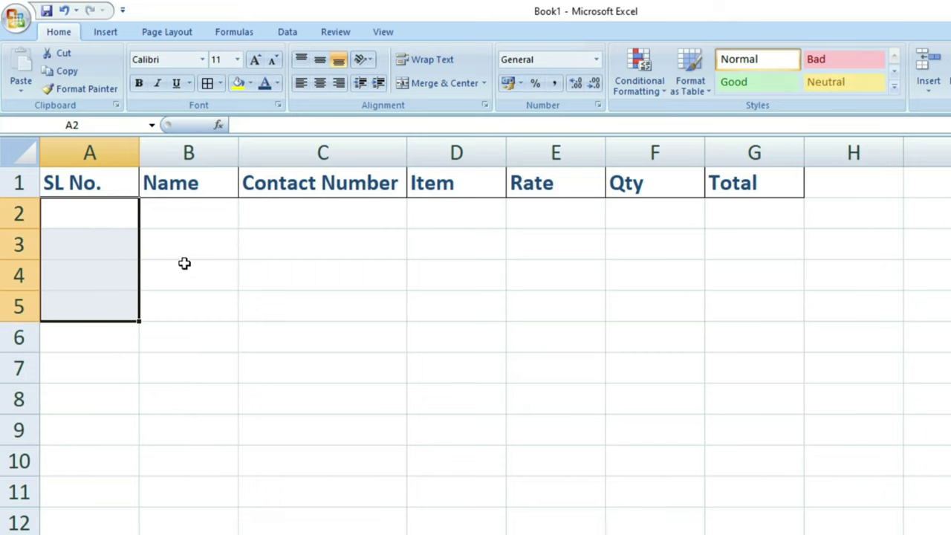
Step: Enter 1 in A2 and fill the series 1–10 down to A11
left_click(128, 211)
type("1")
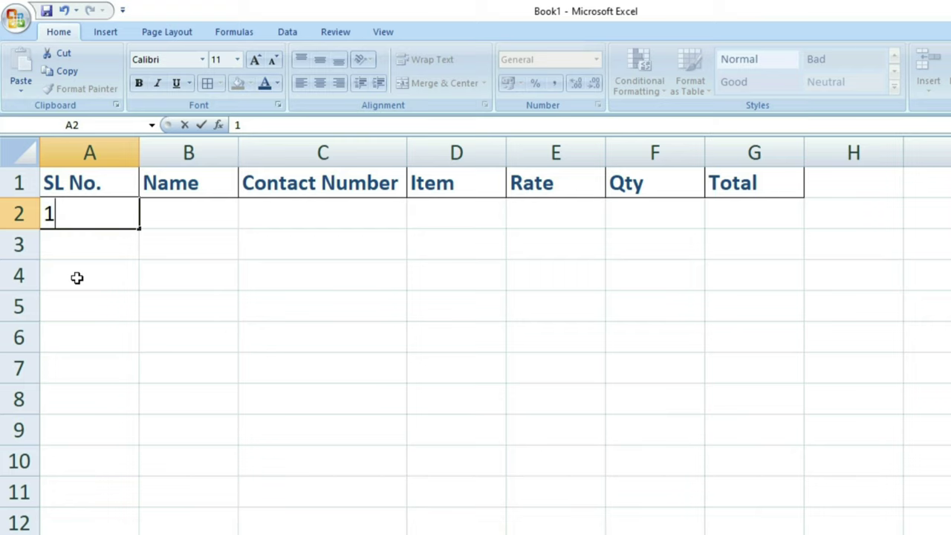
left_click_drag(139, 228, 168, 505)
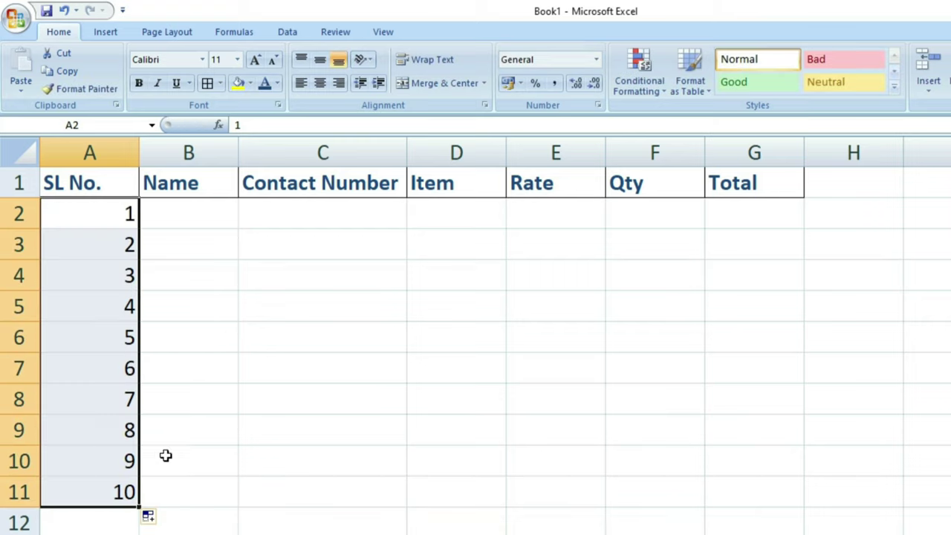
left_click(218, 335)
mouse_move(109, 217)
left_mouse_down()
mouse_move(128, 305)
mouse_move(111, 509)
left_mouse_up()
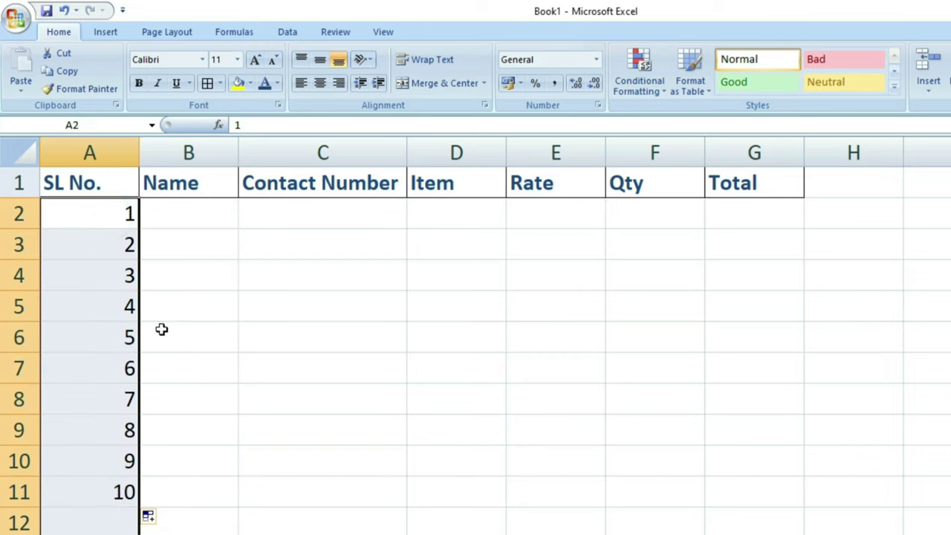
left_click(206, 214)
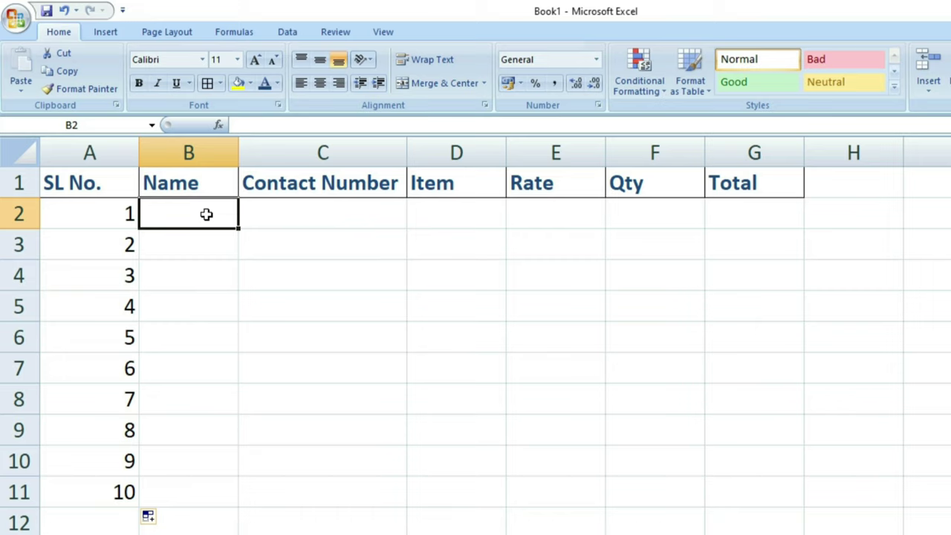
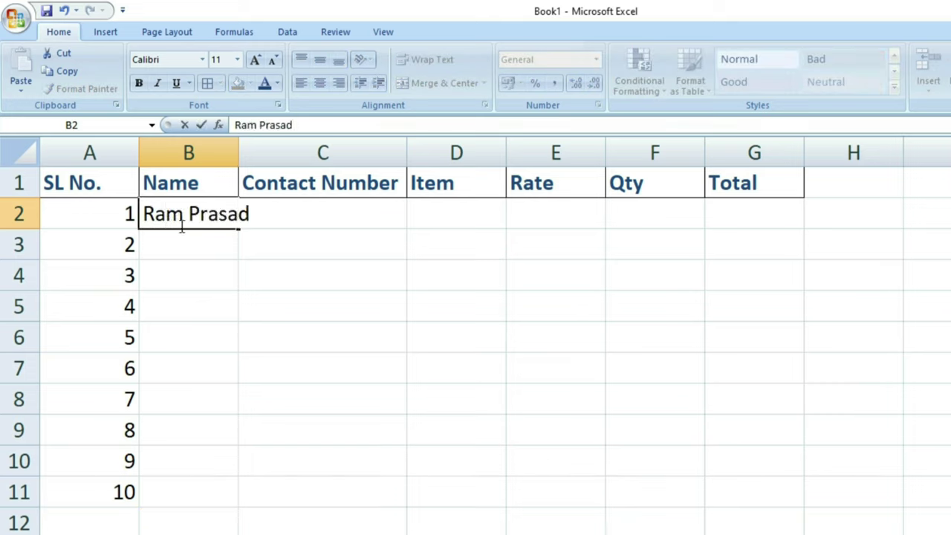
Step: Enter the five customer names in B2:B6 and autofit column B to the longest name
key("Return")
key("Return")
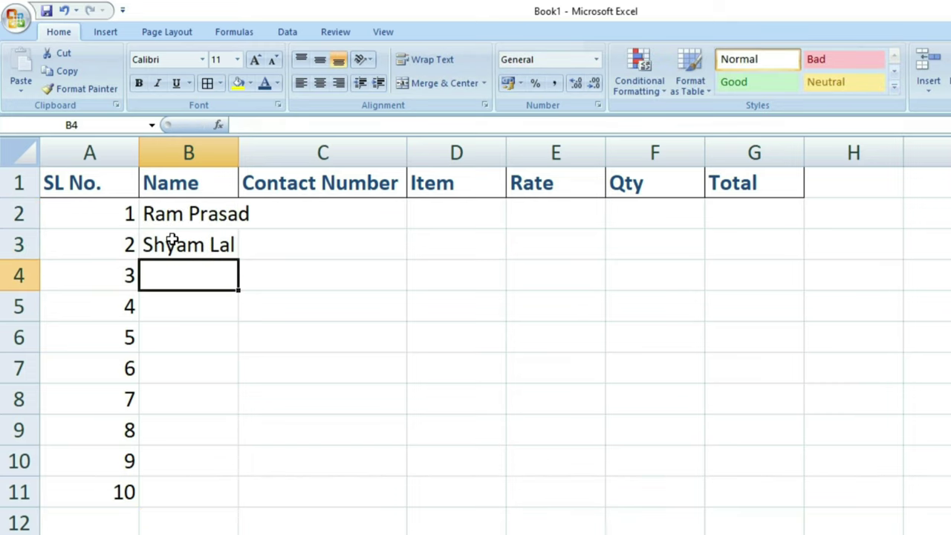
type("Raghubir")
left_click(216, 295)
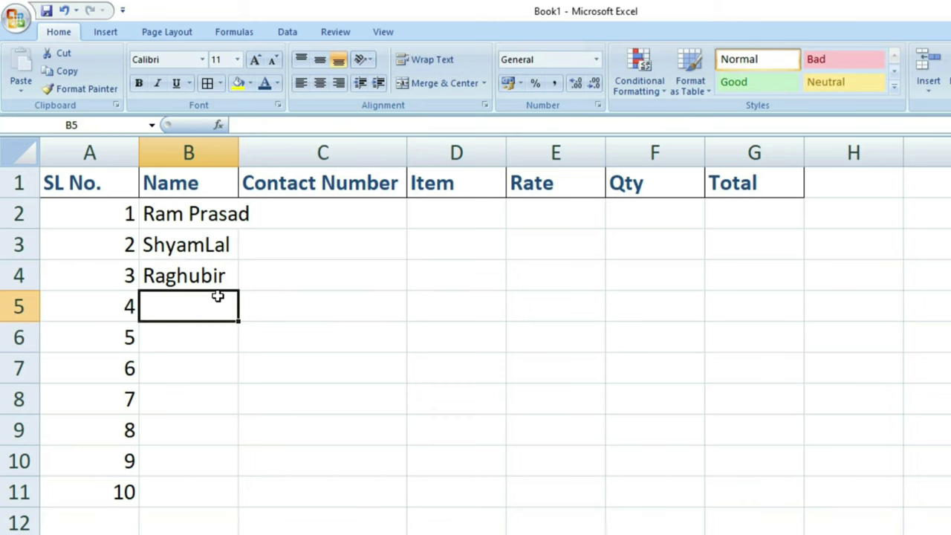
key("Return")
type("Suryadev")
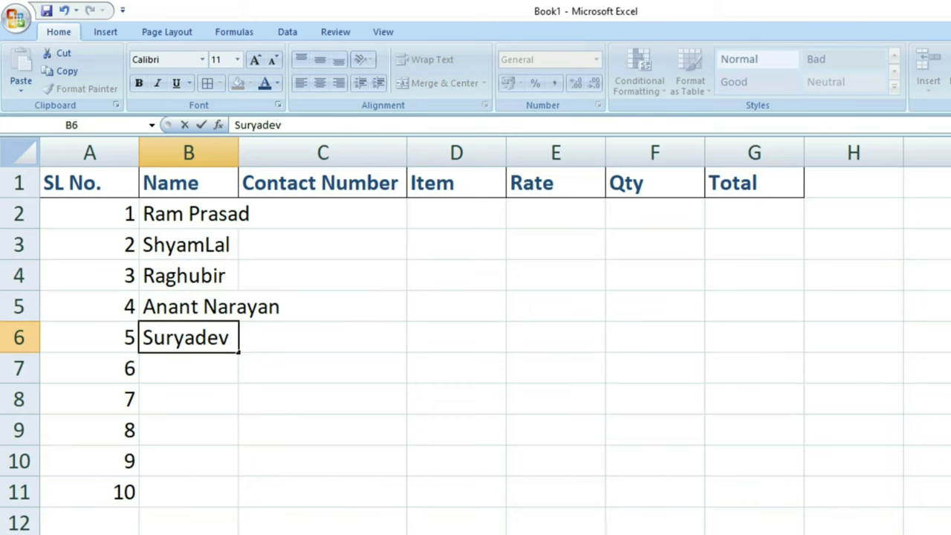
left_click(321, 524)
double_click(238, 153)
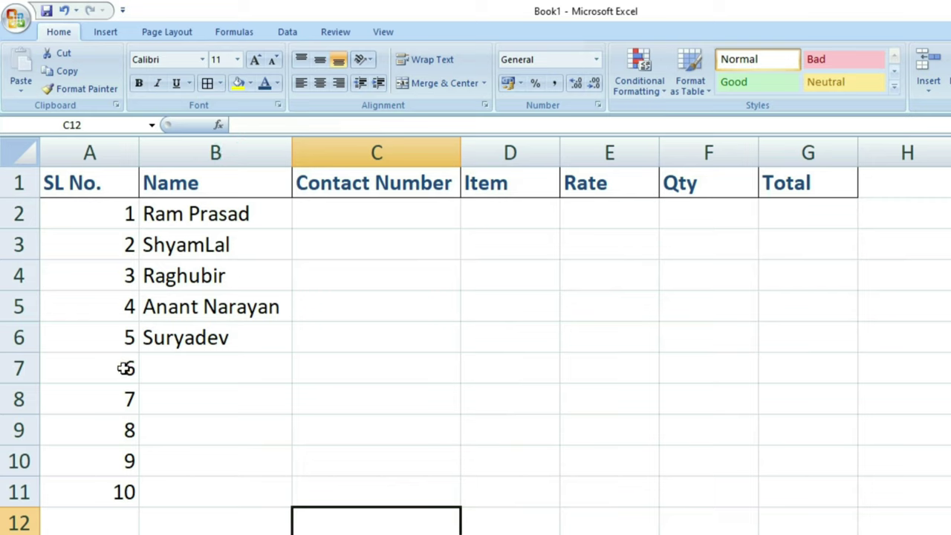
Step: Enter the first customer's contact number in C2, correcting its last two digits
left_click(355, 214)
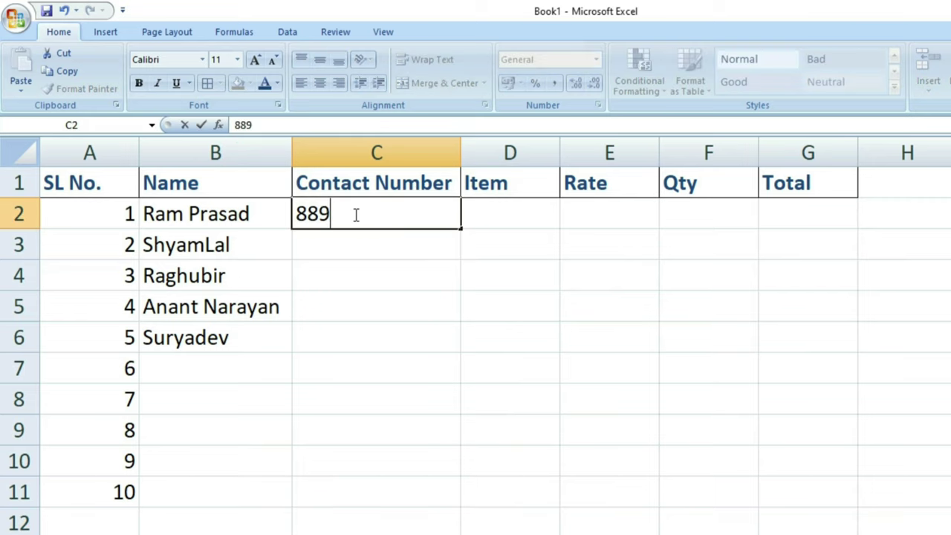
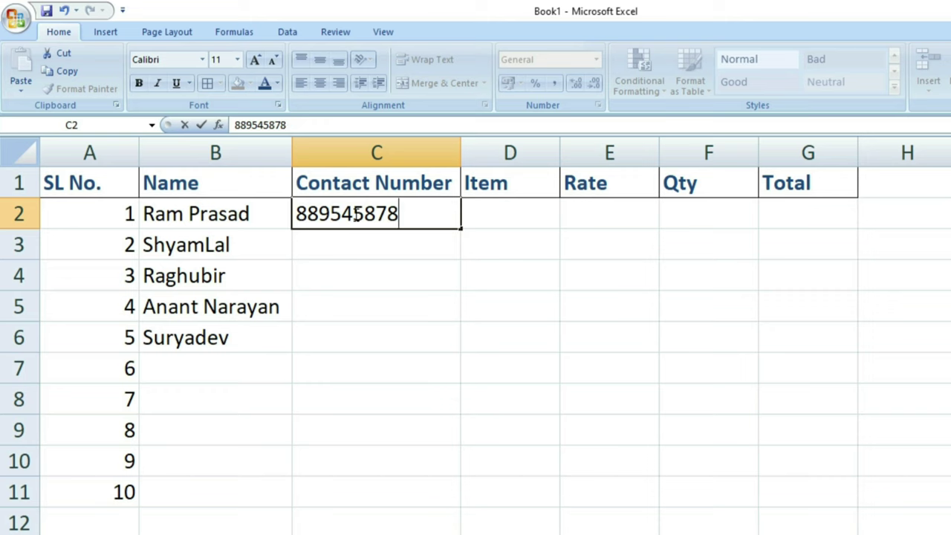
key("Return")
Step: Fill the contact number down C3:C6 as an increasing series
left_click(442, 214)
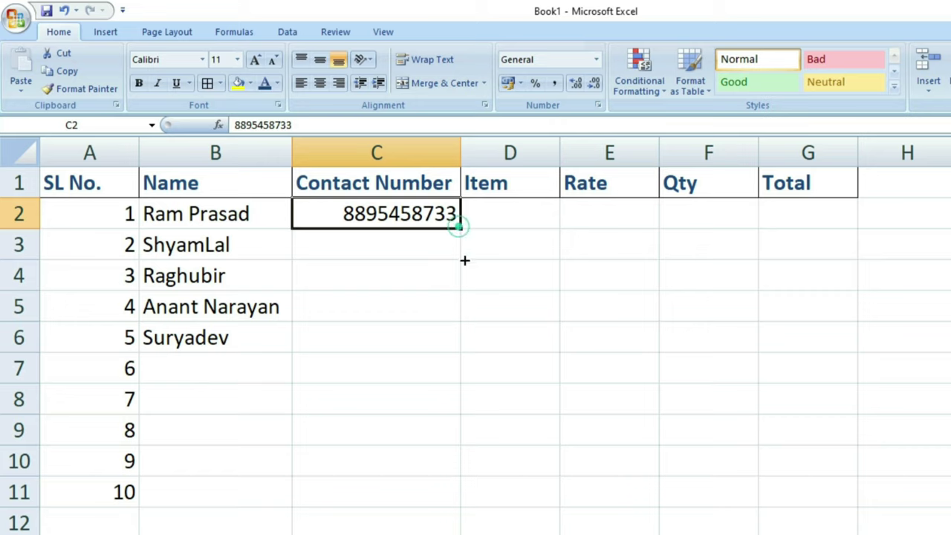
left_click_drag(460, 230, 474, 346)
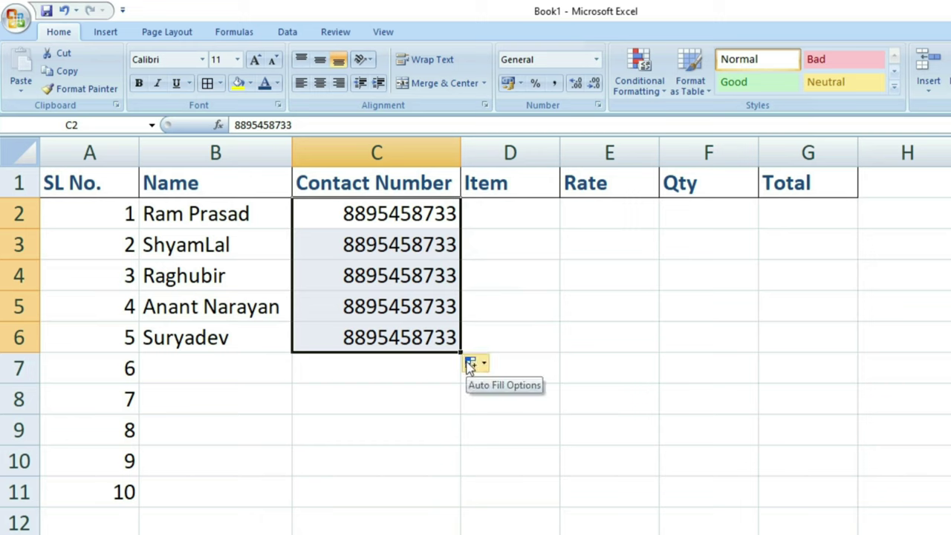
left_click(470, 366)
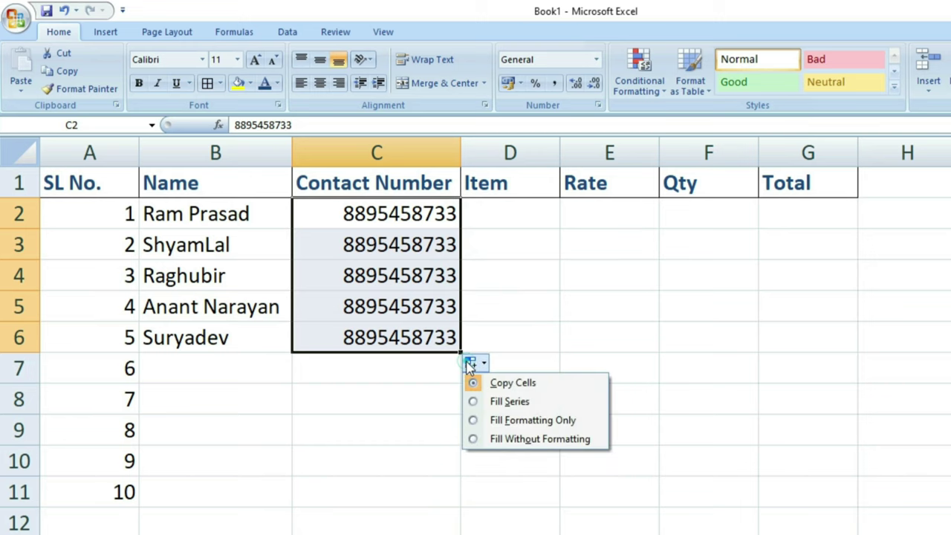
left_click(525, 402)
left_click(525, 316)
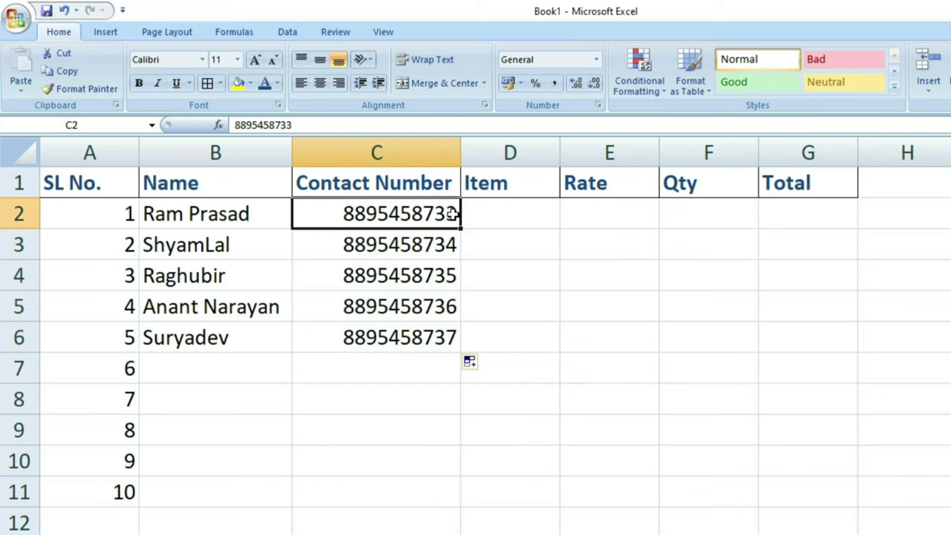
left_click_drag(454, 214, 453, 337)
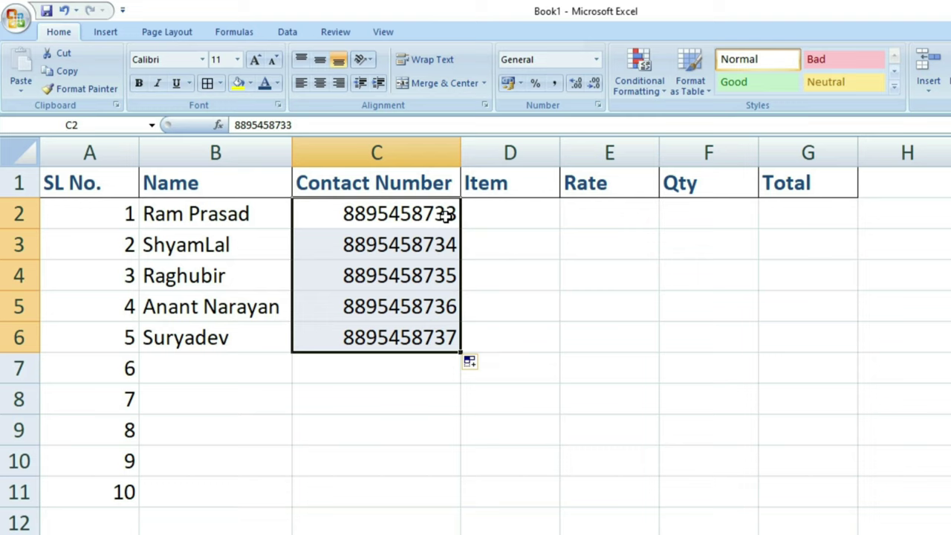
Step: Enter Veg Meal with rate 120 and quantity 5 in D2:F2
left_click(511, 211)
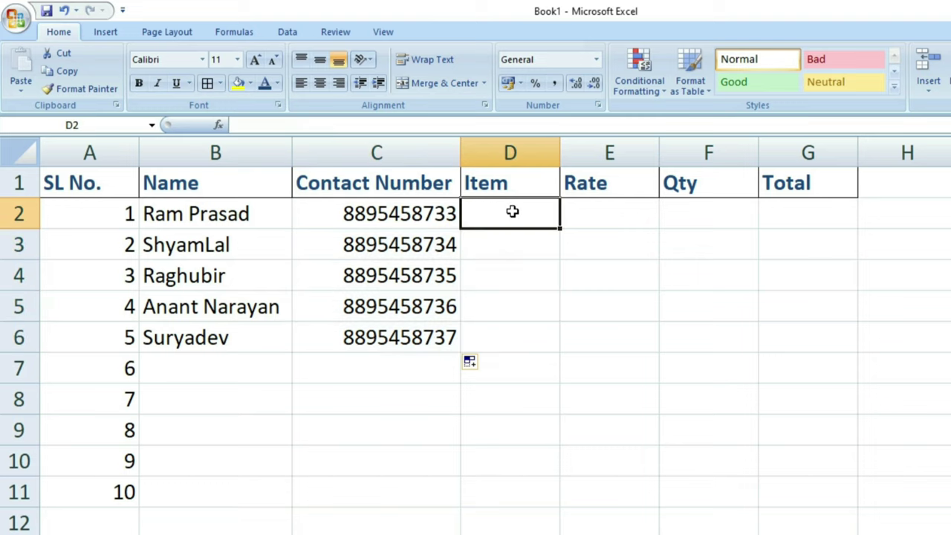
type("V")
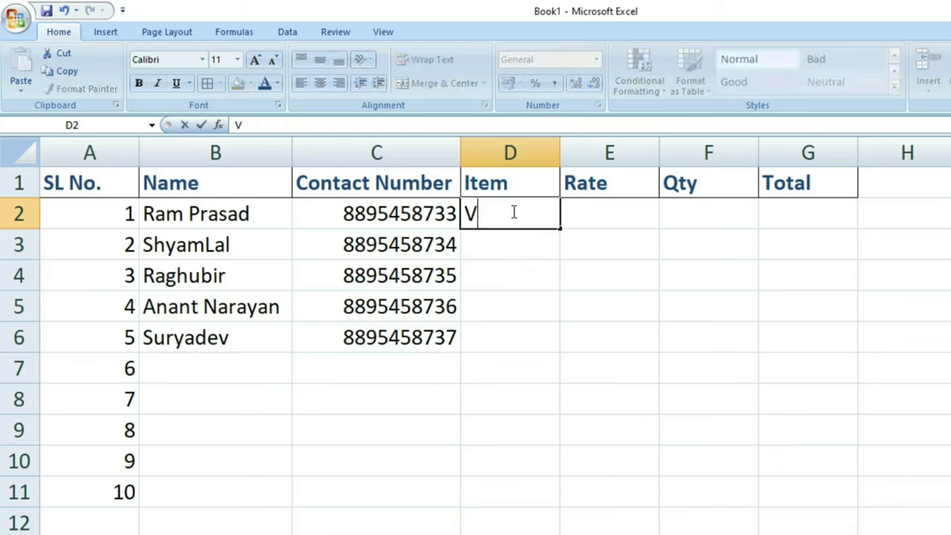
type("eg Meal")
left_click(587, 211)
type("120")
key("Return")
left_click(728, 214)
type("5")
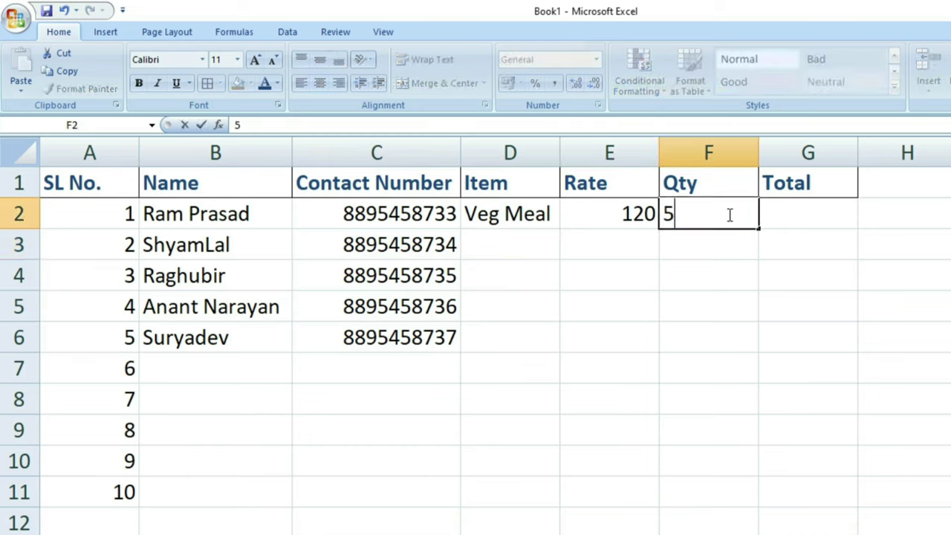
key("Return")
left_click(698, 212)
Step: Enter the formula =E2*F2 in G2 so the Total shows 600
left_click(818, 222)
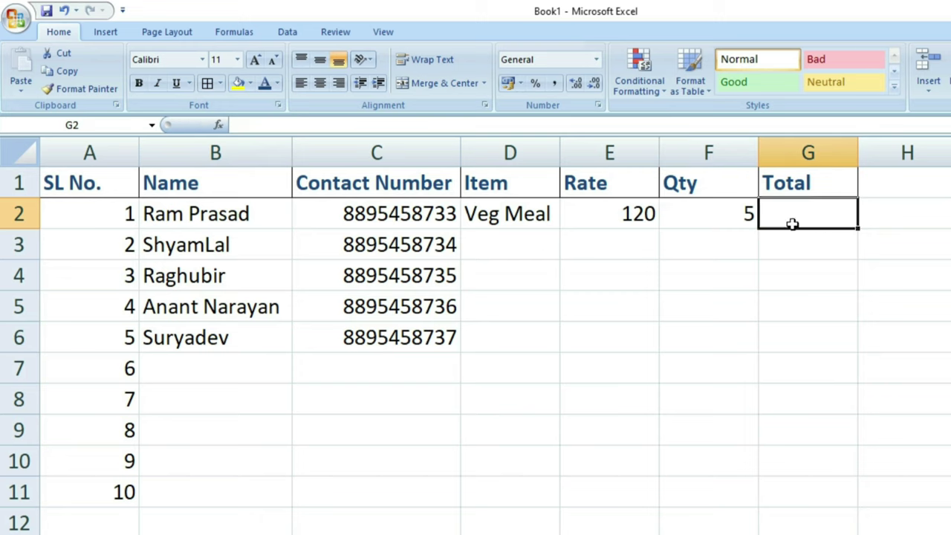
type("=")
key("Escape")
left_click(790, 266)
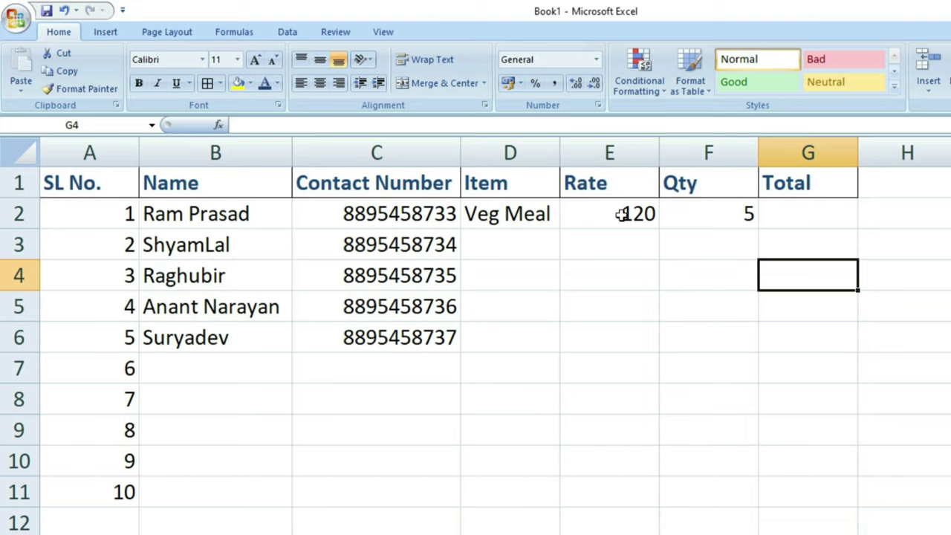
left_click(671, 212)
key("Tab")
key("F2")
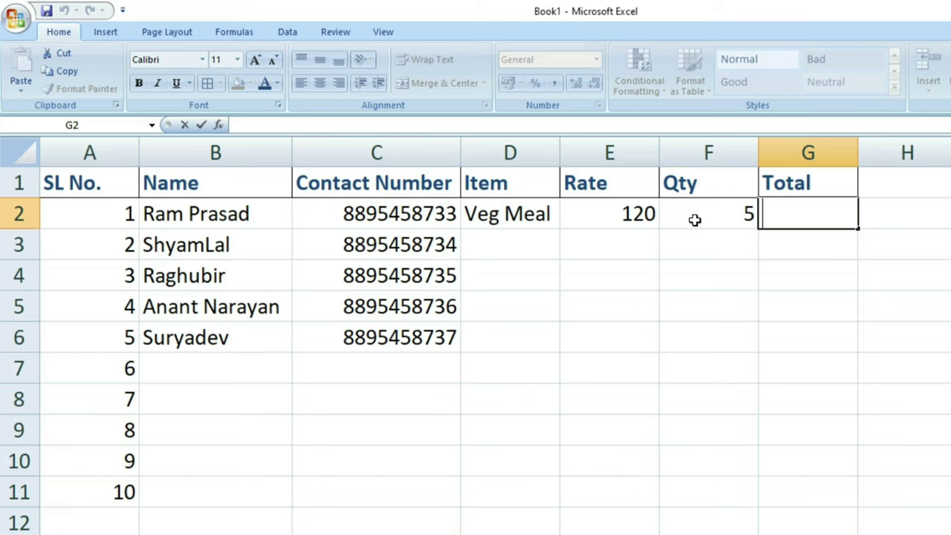
type("=")
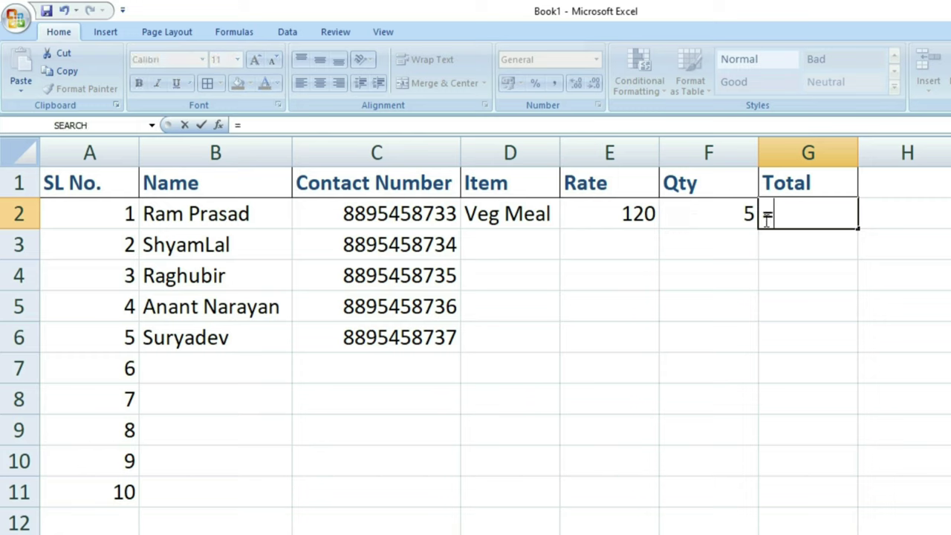
left_click(628, 214)
type("*")
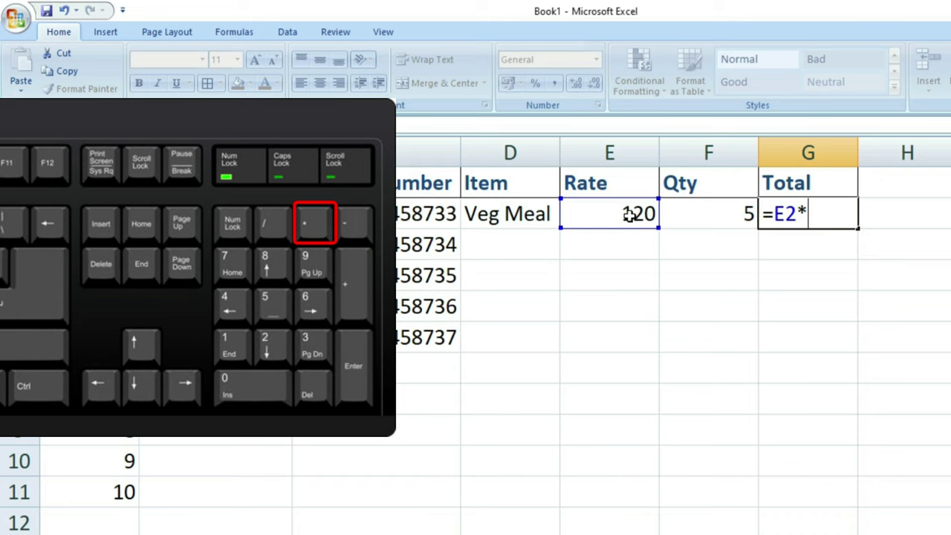
left_click(704, 219)
key("Return")
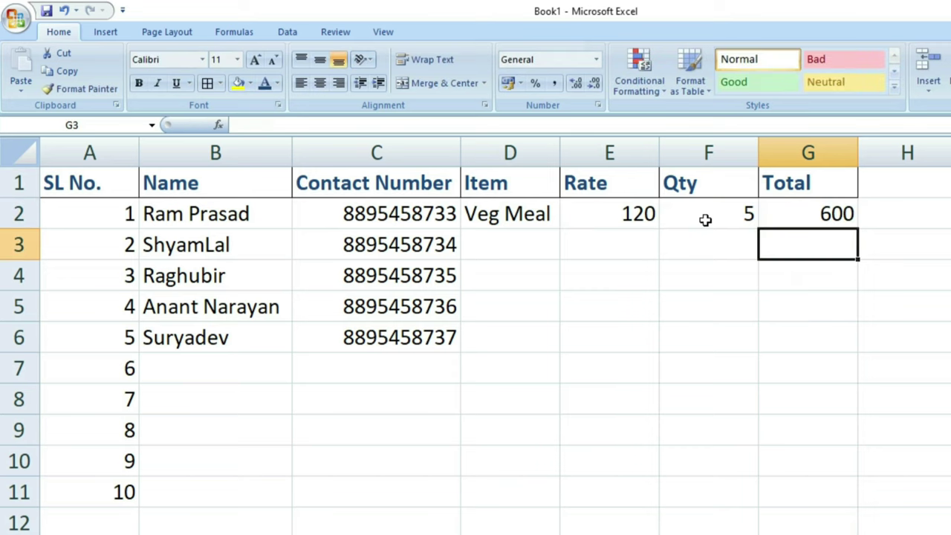
left_click(798, 218)
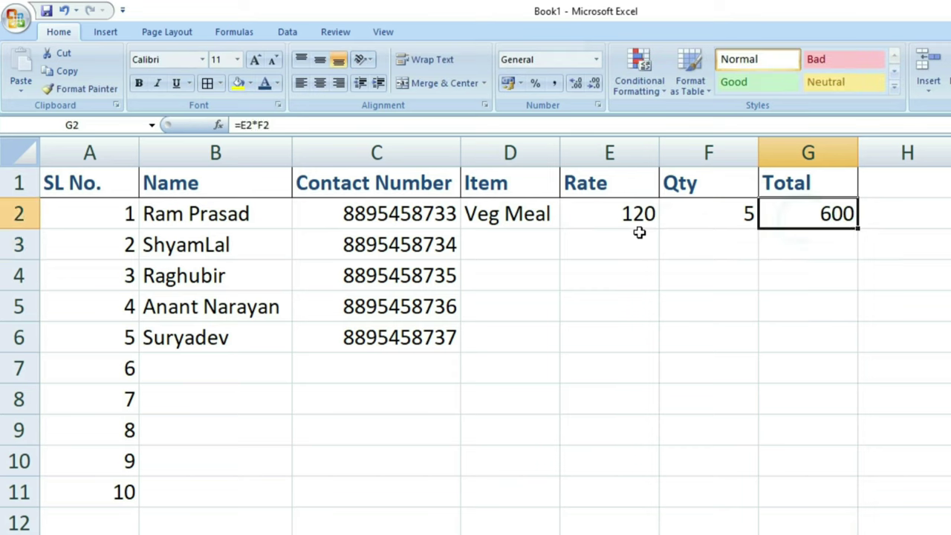
Step: Enter NonVeg with rate 150 and quantity 3 in D3:F3
left_click(625, 215)
left_click(702, 215)
left_click(806, 214)
left_click(186, 248)
left_click(492, 244)
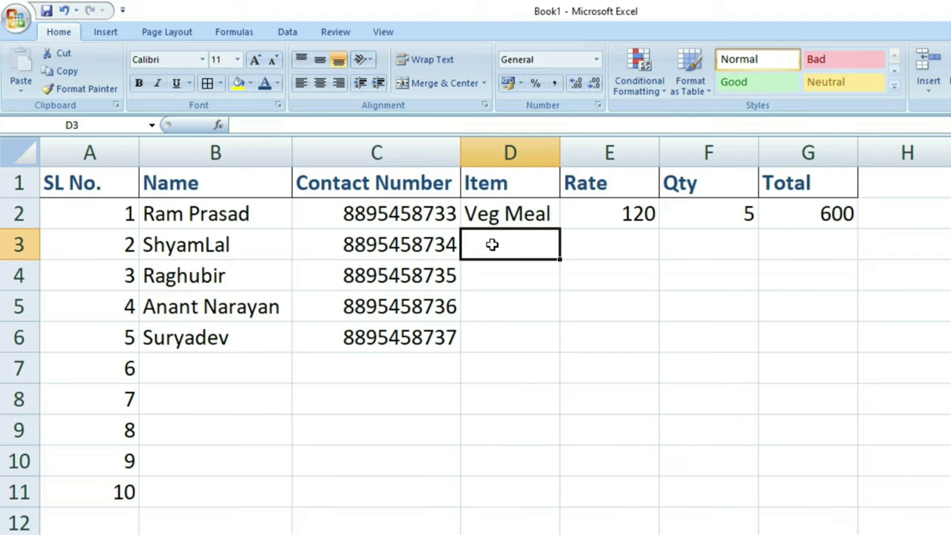
type("No")
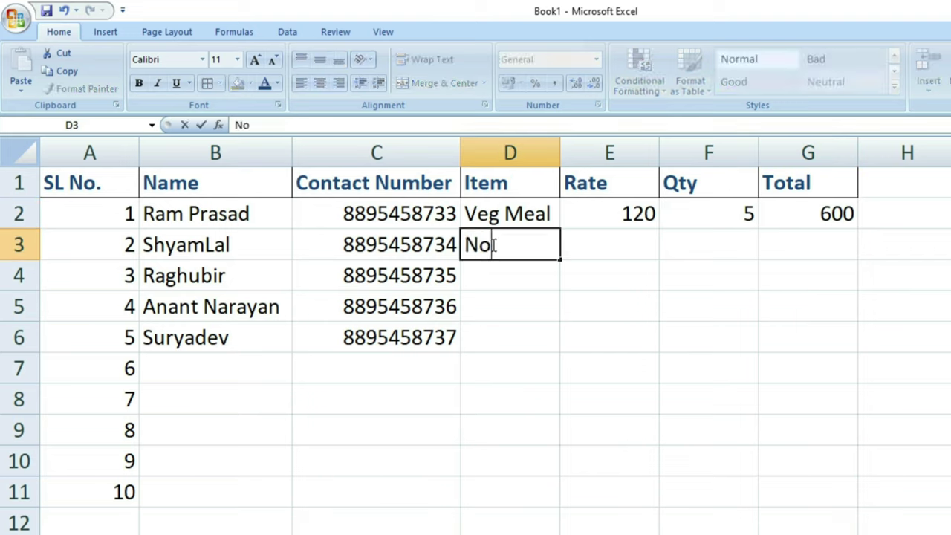
type("nVeg")
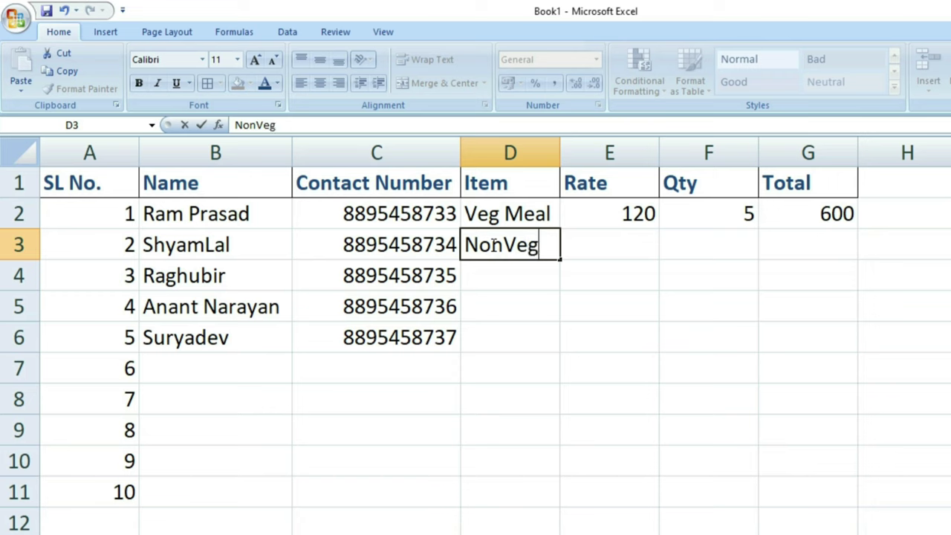
left_click(618, 249)
type("150")
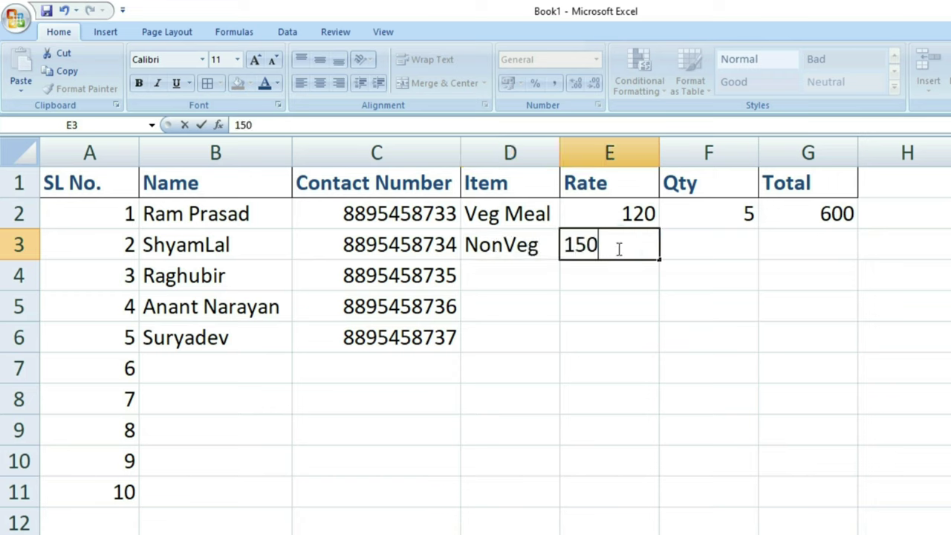
left_click(717, 256)
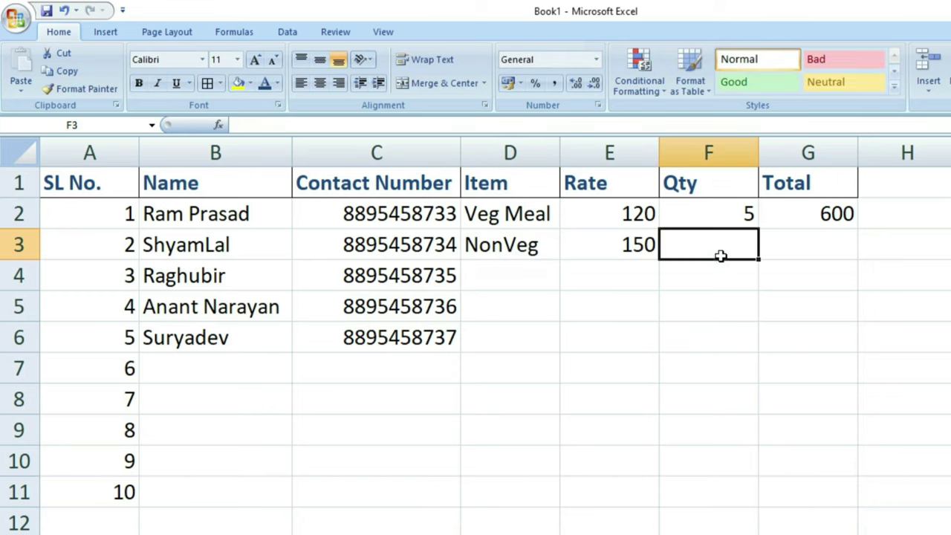
type("3")
Step: Copy G2's Total formula down to G3, giving 450
left_click(824, 221)
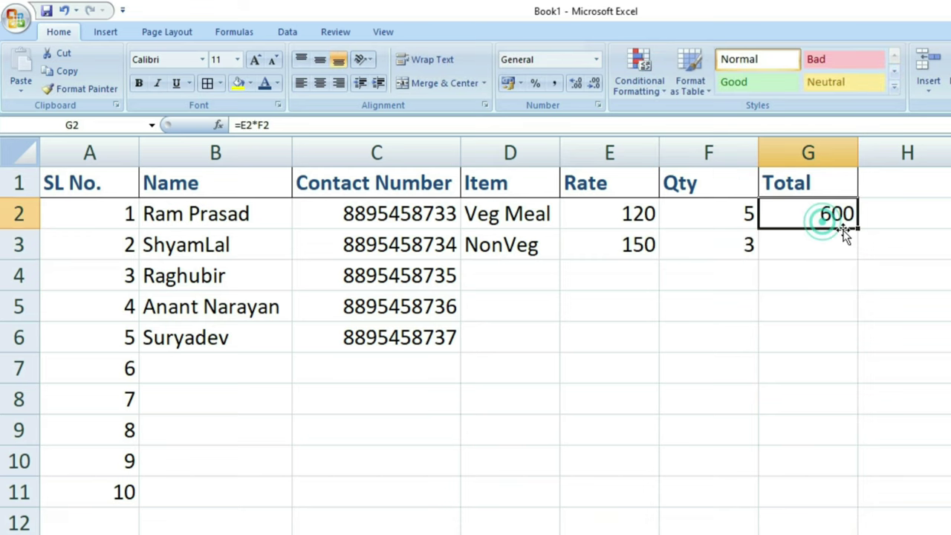
left_click(830, 245)
left_click(830, 245)
left_click(624, 244)
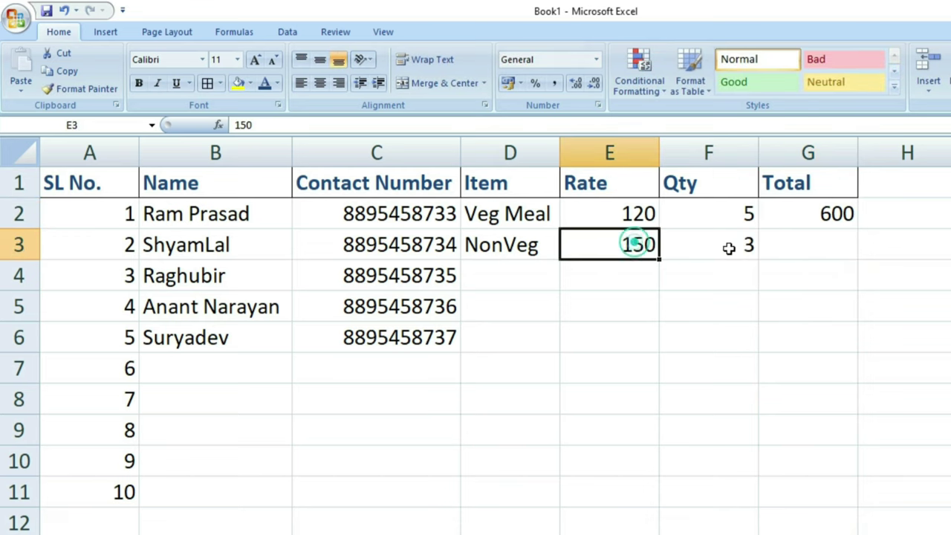
left_click(726, 247)
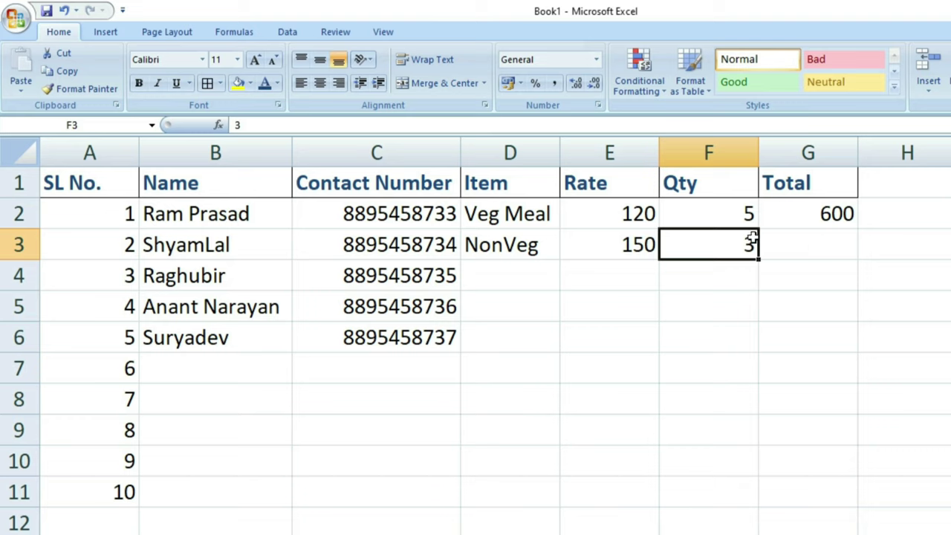
left_click(794, 214)
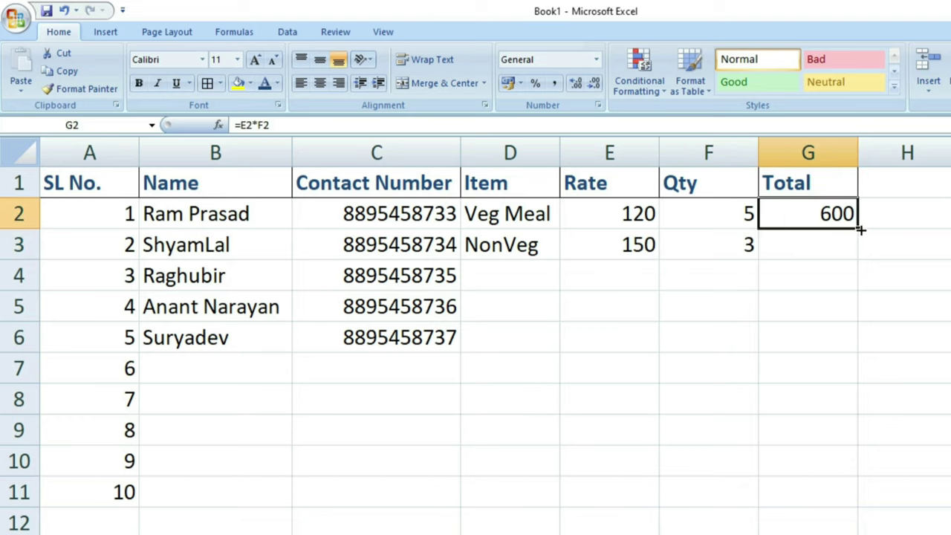
left_click(824, 205)
left_click_drag(857, 229, 858, 260)
left_click(842, 354)
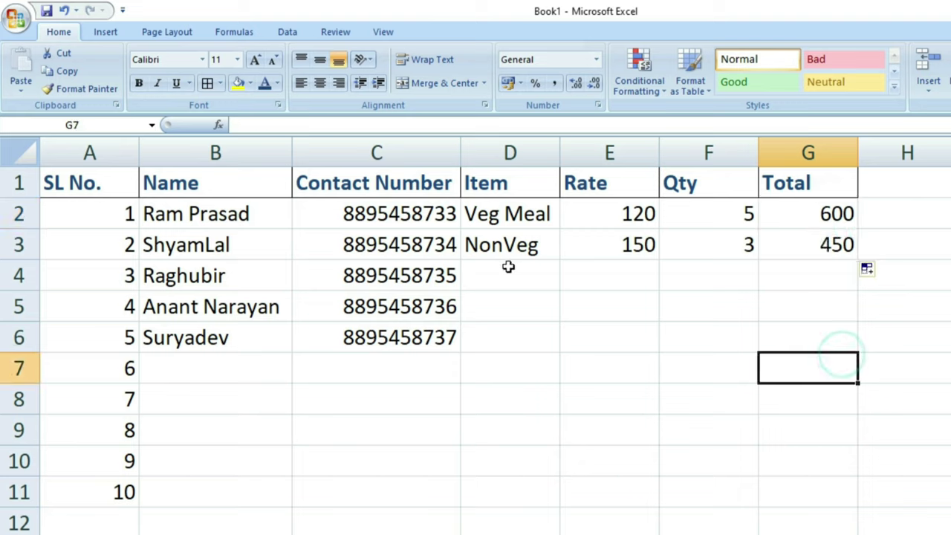
left_click_drag(509, 268, 667, 340)
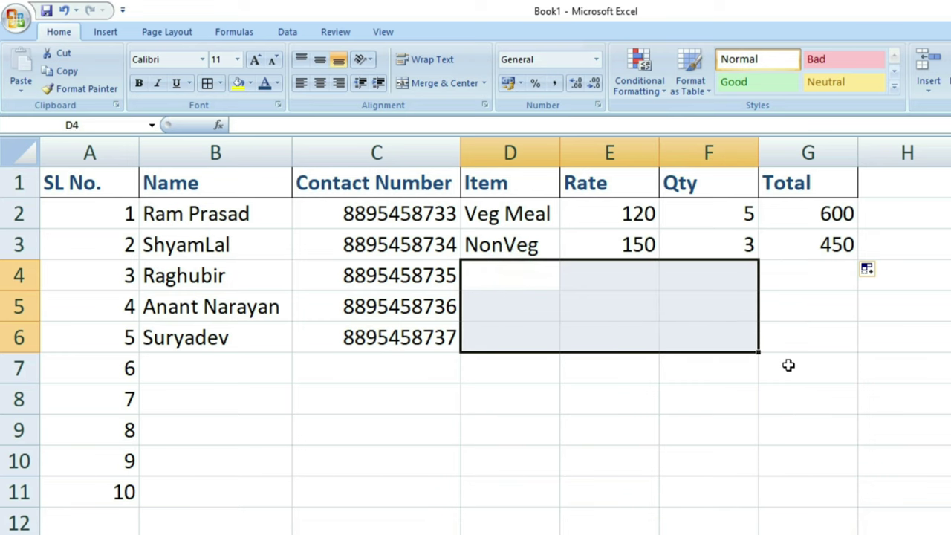
left_click(643, 393)
Step: Enter the items Veg Biriyani and Fish Meal in D4:D5
left_click(512, 268)
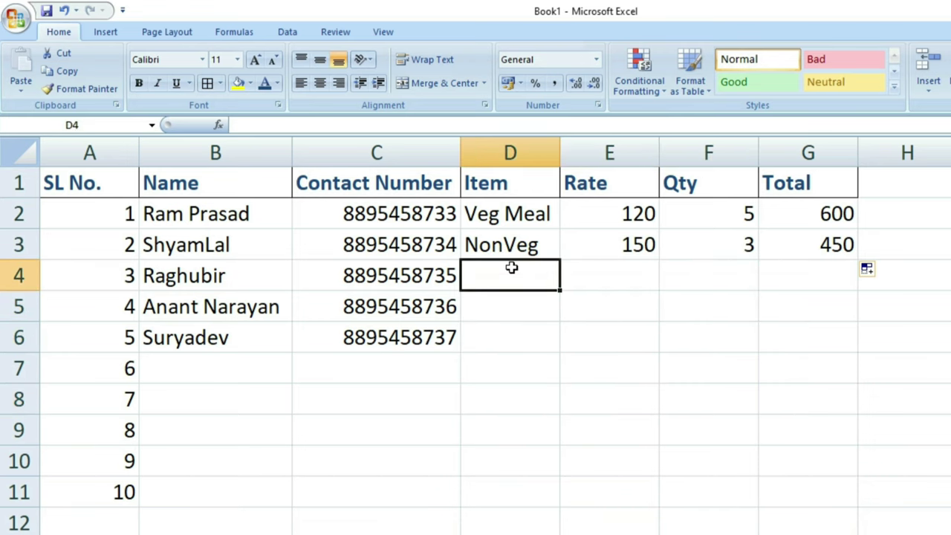
type("Veg Biriyani")
key("Return")
type("Fish Meal")
key("Return")
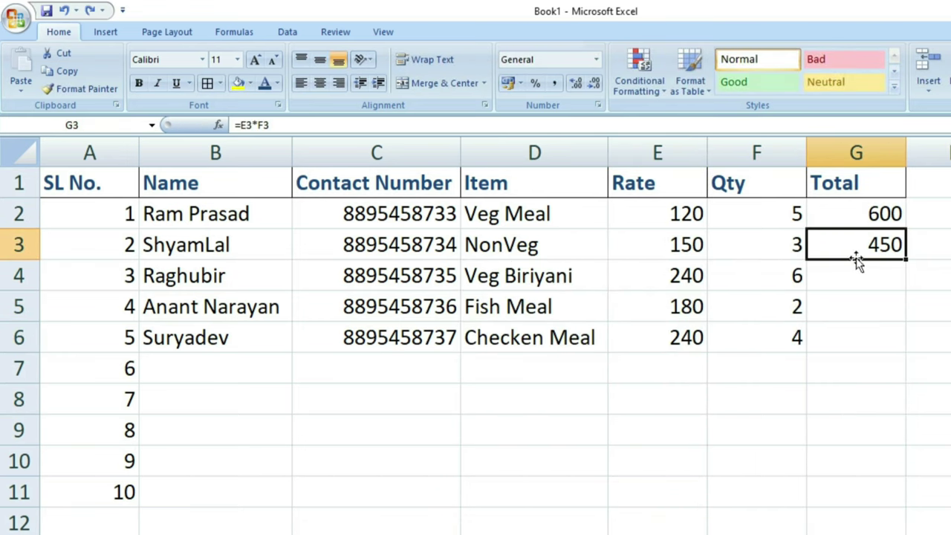
Step: Fill the Total formula from G3 down to G6, giving 1440, 360 and 960
double_click(862, 248)
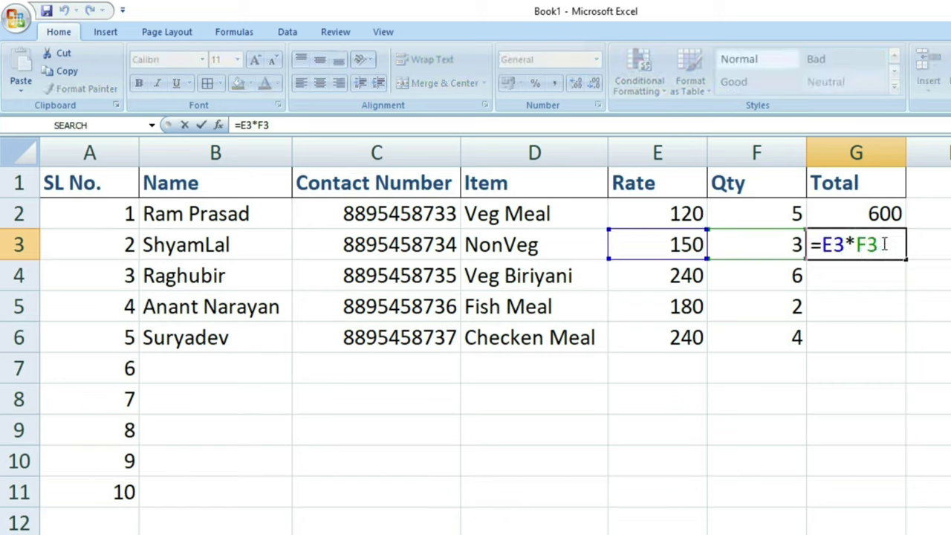
key("Return")
left_click(895, 245)
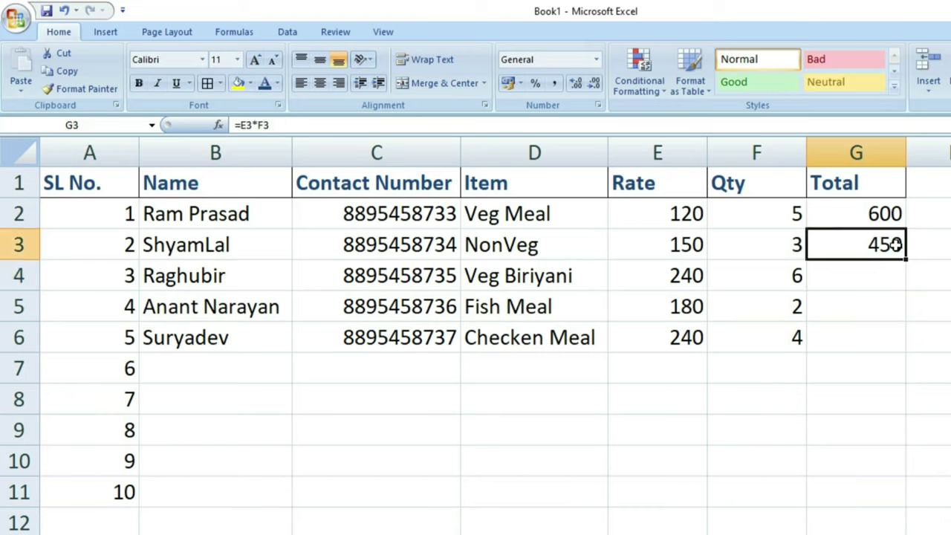
left_click_drag(905, 259, 914, 355)
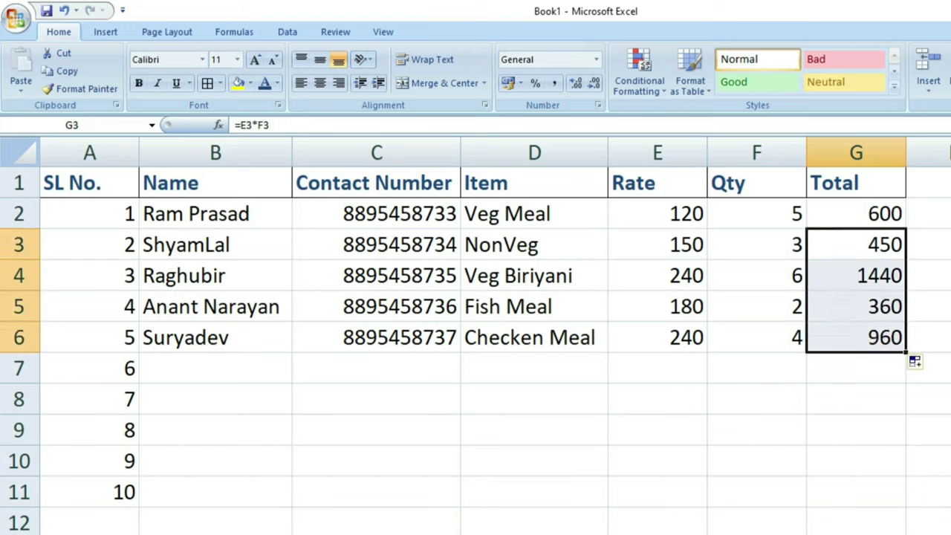
left_click(946, 369)
Step: Clear the unused serial numbers 6–10 from A7:A11
left_click_drag(880, 343, 123, 214)
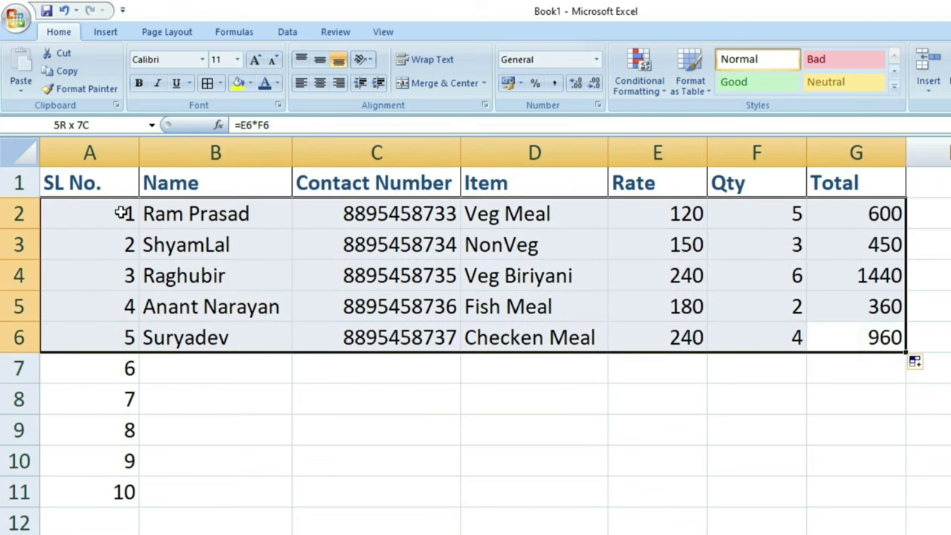
left_click_drag(124, 359, 216, 528)
key("Delete")
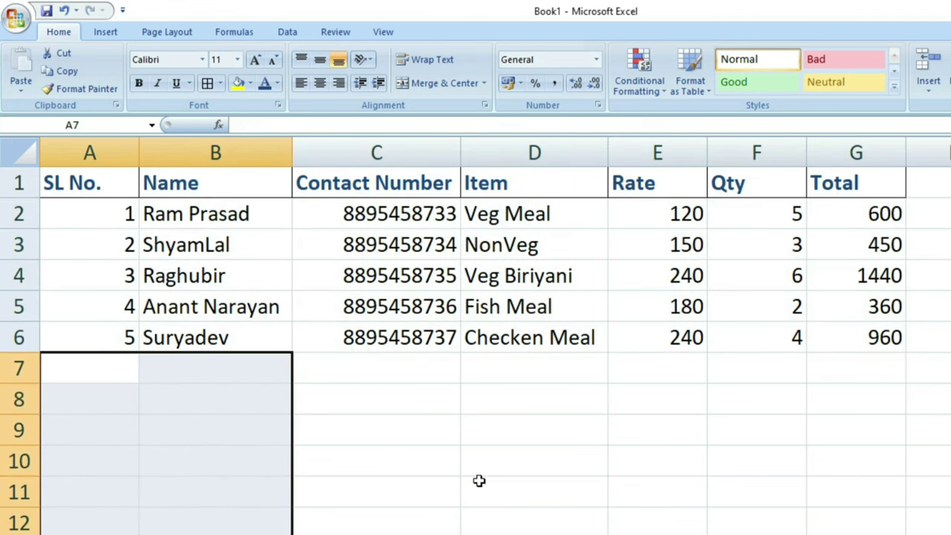
left_click(518, 461)
left_click(820, 430)
left_click(843, 367)
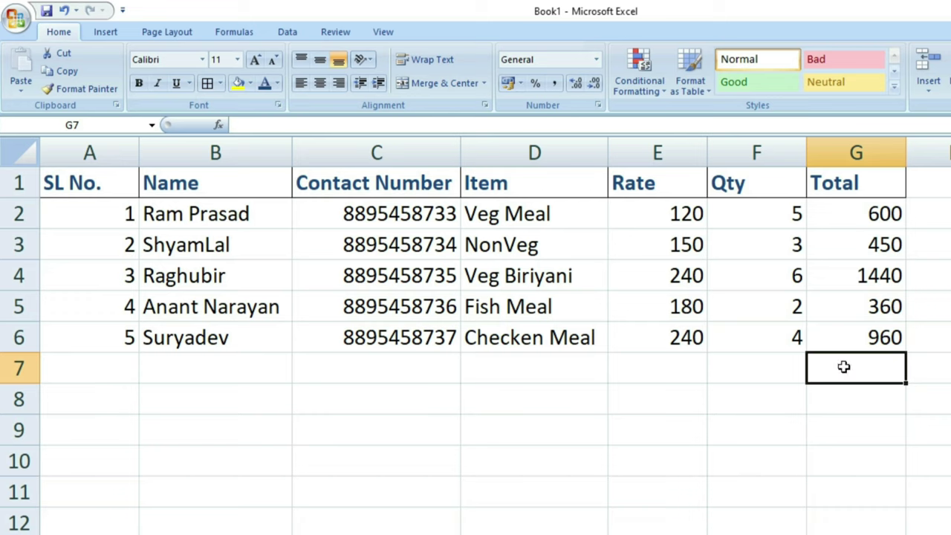
Step: Label E7 'Total' and enter =SUM(F2:F6) in F7 to total quantity 20
left_click_drag(563, 379, 619, 370)
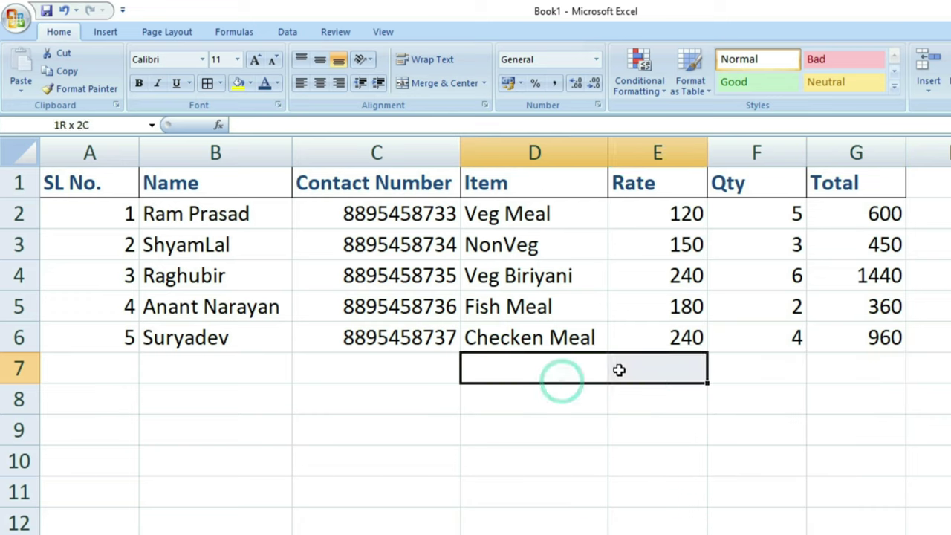
left_click(645, 371)
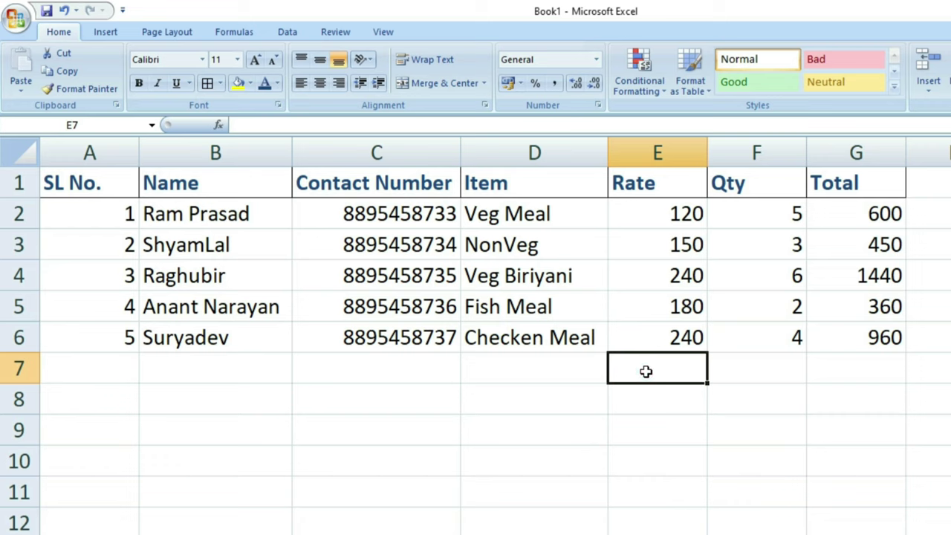
type("Total")
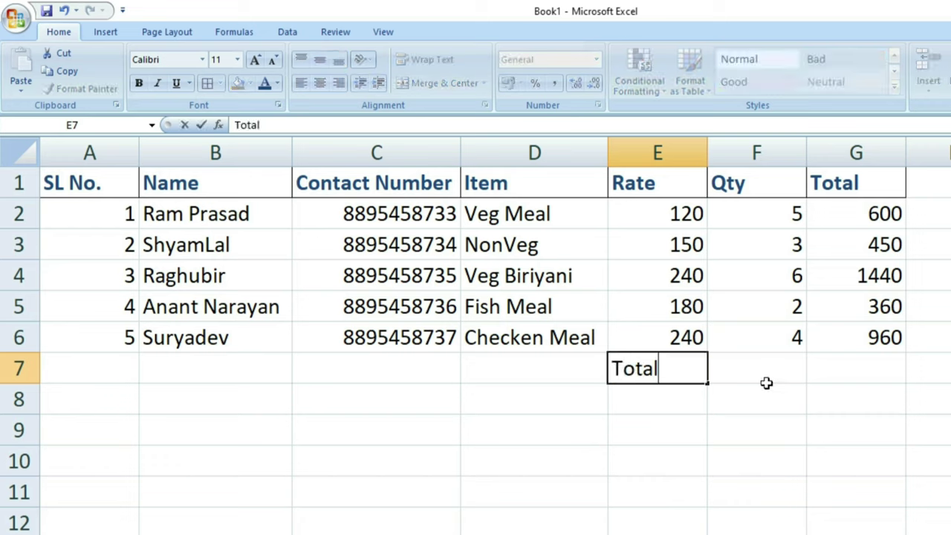
left_click(765, 382)
type("=")
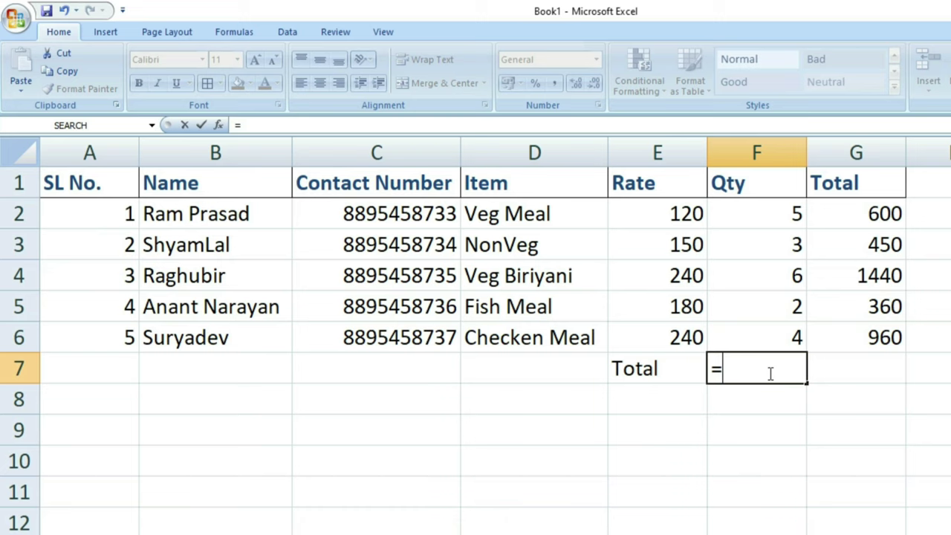
type("sum")
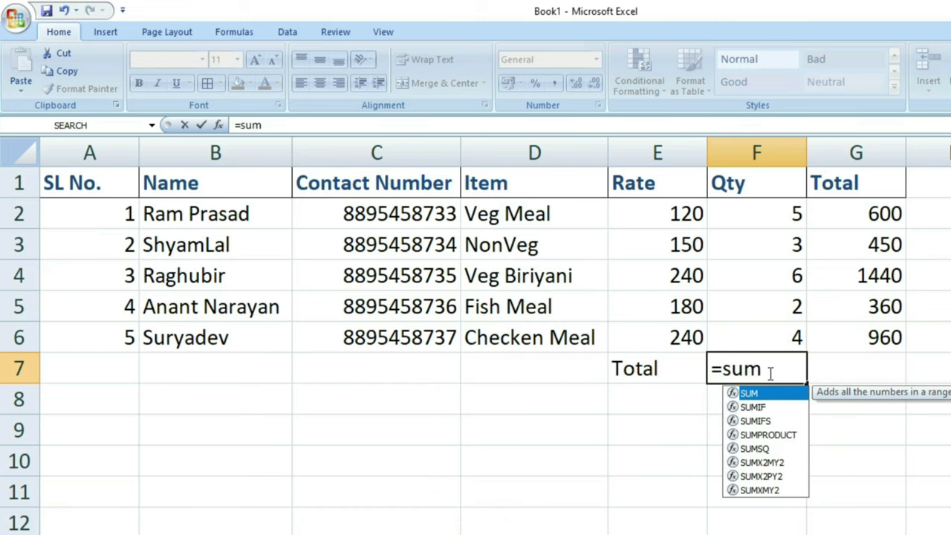
type("(")
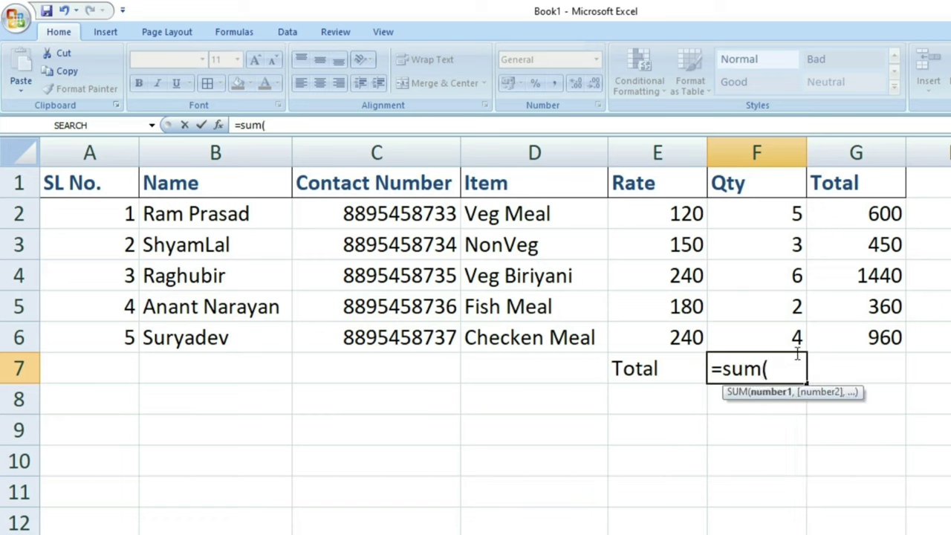
left_click_drag(790, 213, 780, 334)
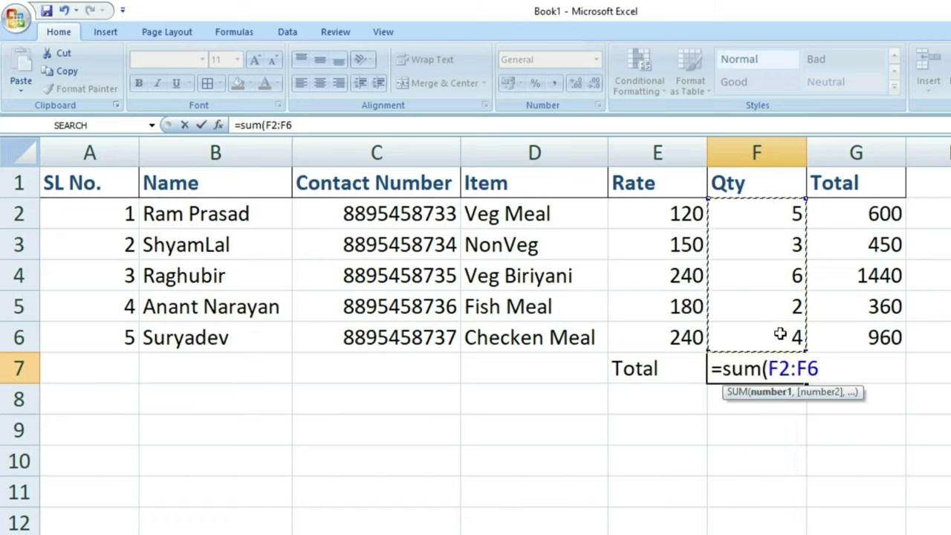
type(")")
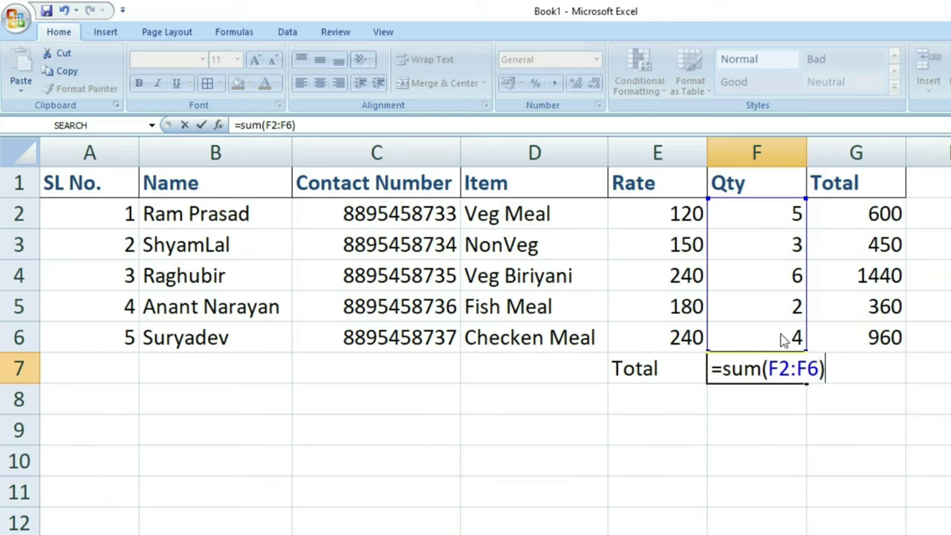
key("BackSpace")
key("BackSpace")
key("BackSpace")
key("BackSpace")
key("BackSpace")
key("BackSpace")
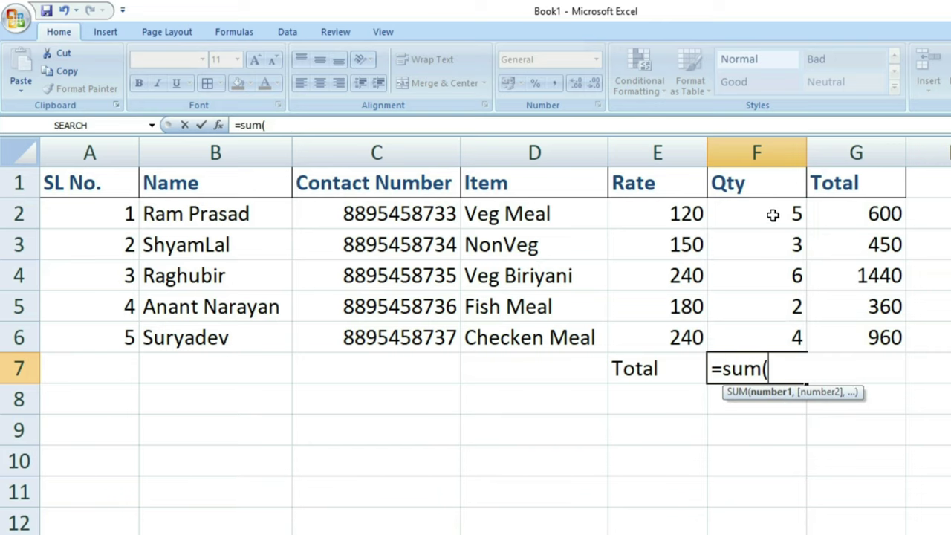
left_click(774, 220)
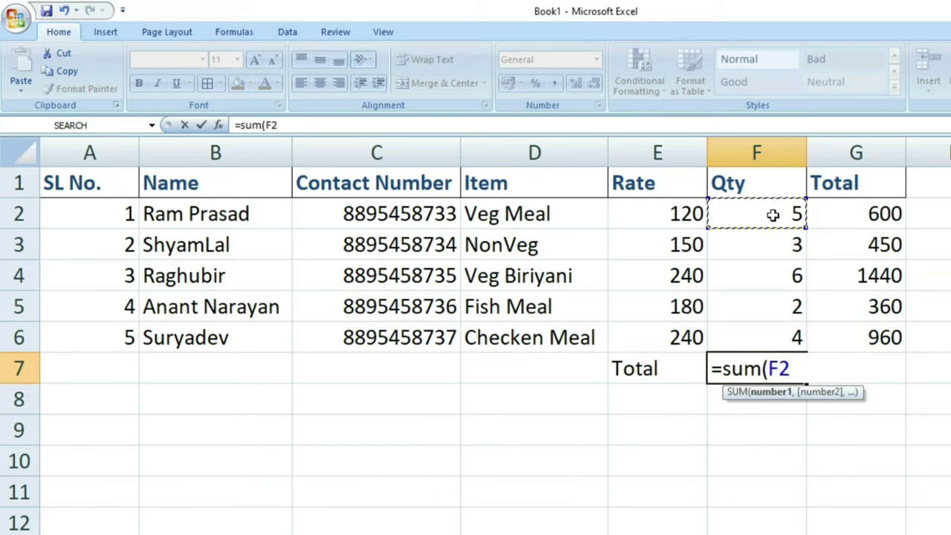
left_click(772, 335, "shift")
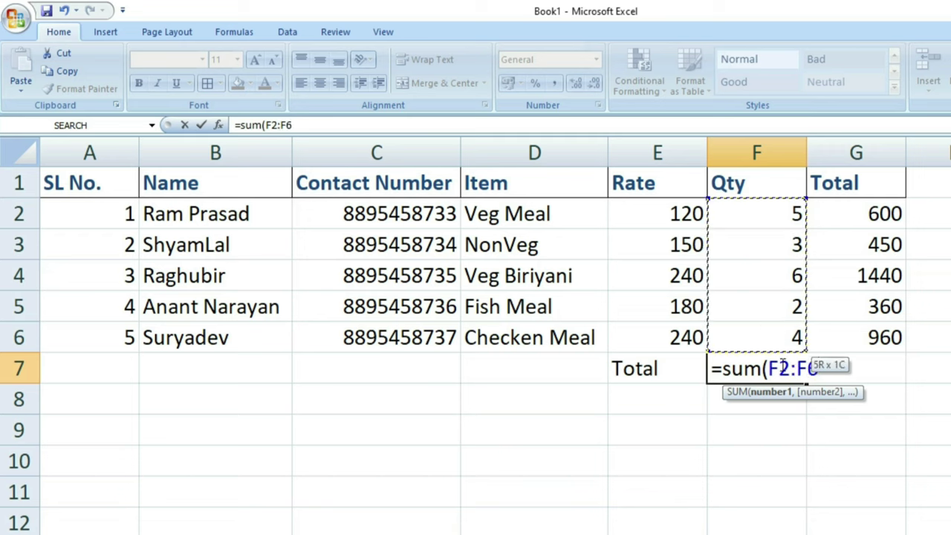
type(")")
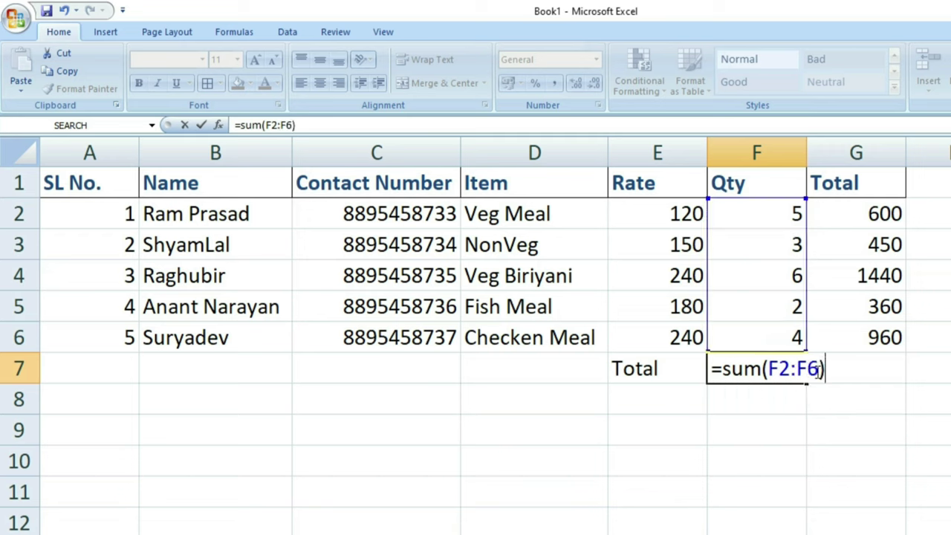
key("Return")
Step: Copy the sum formula into G7 so the line totals add up to 3810
left_click(770, 369)
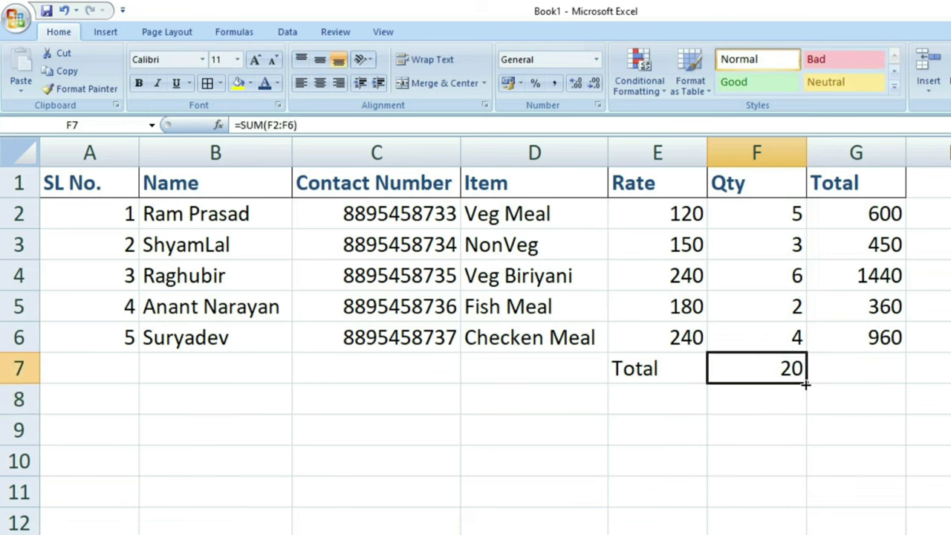
left_click_drag(807, 384, 899, 380)
left_click(879, 461)
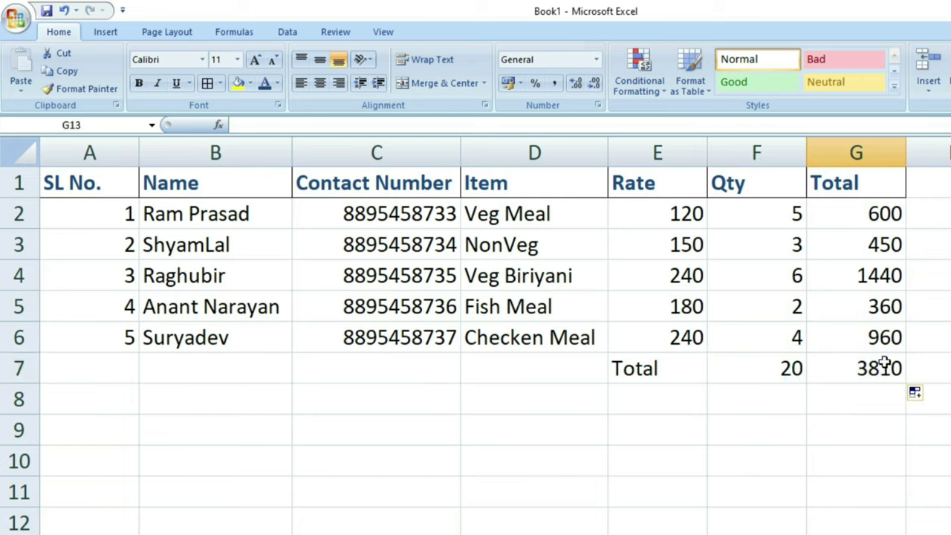
left_click(795, 361)
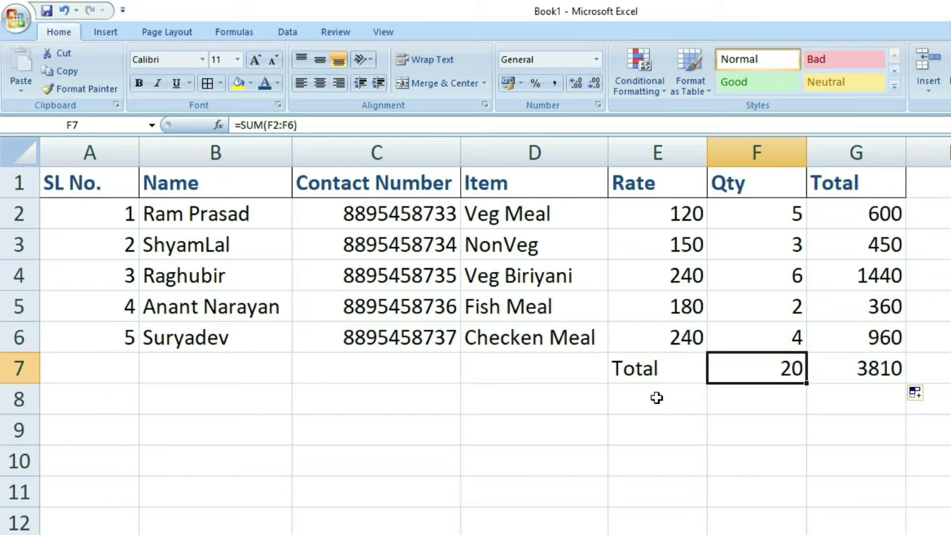
Step: Merge and centre E8:F8 and label it Expenses
left_click_drag(657, 397, 726, 399)
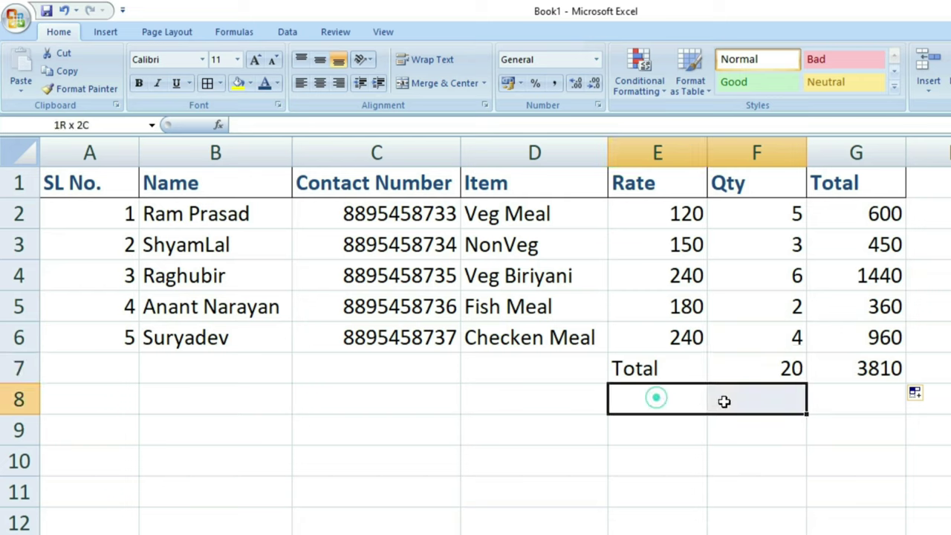
left_click(423, 82)
type("E")
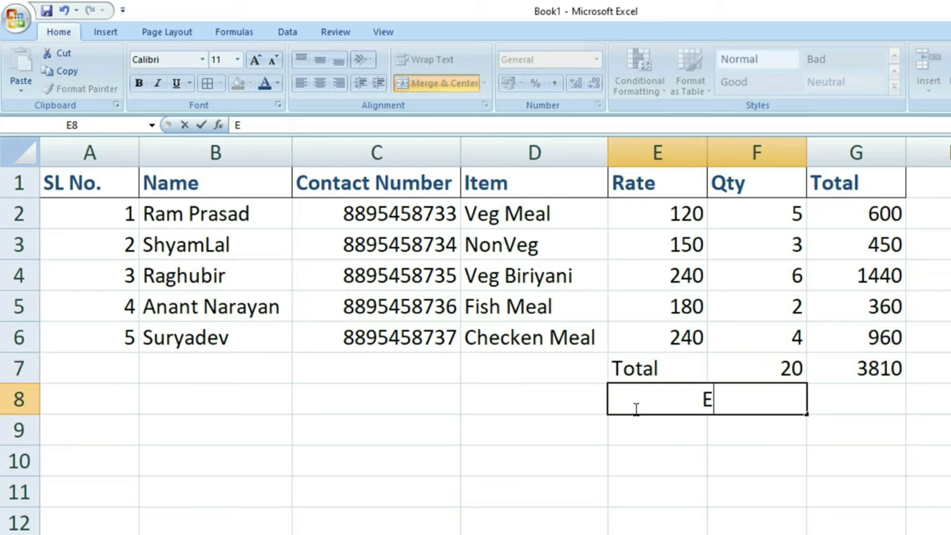
type("xpenses")
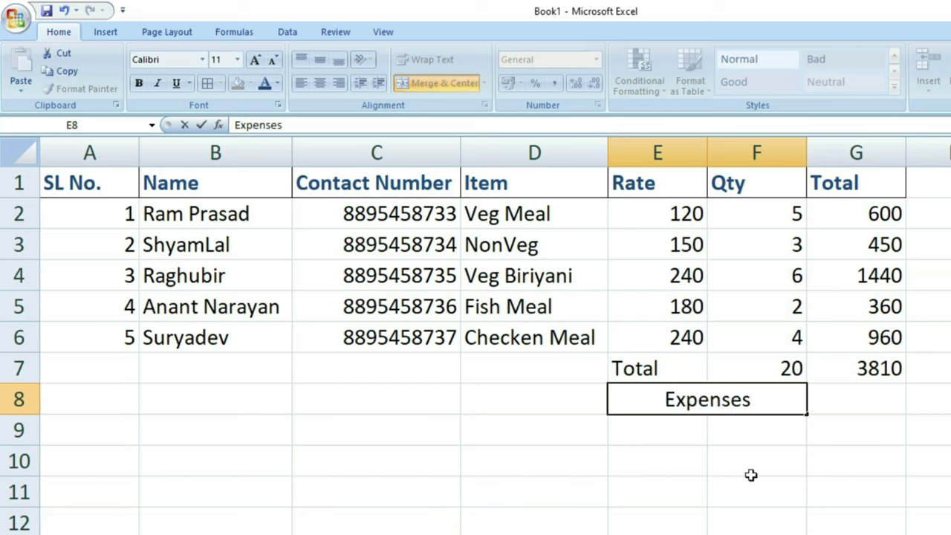
left_click(750, 475)
Step: Merge and centre E9:F9 and label it Net Profit
left_click_drag(679, 433, 736, 433)
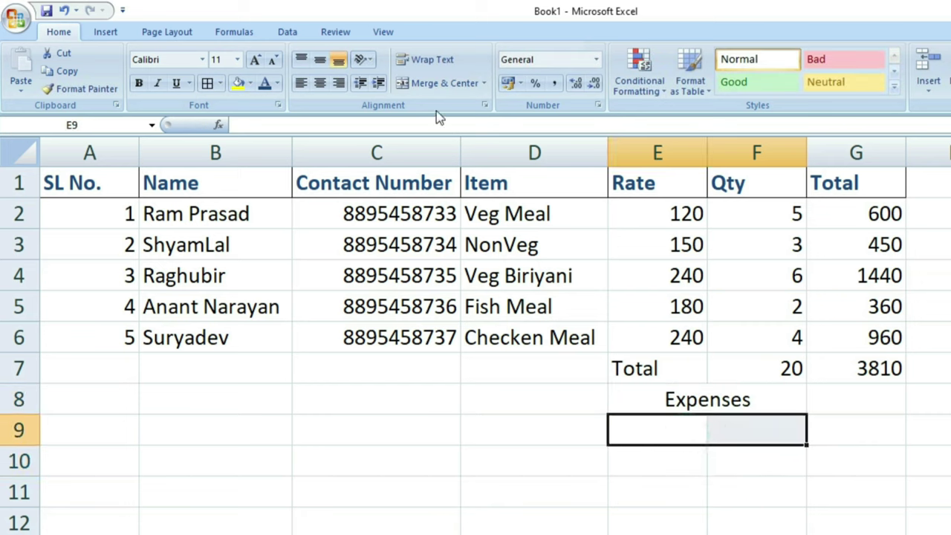
left_click(439, 84)
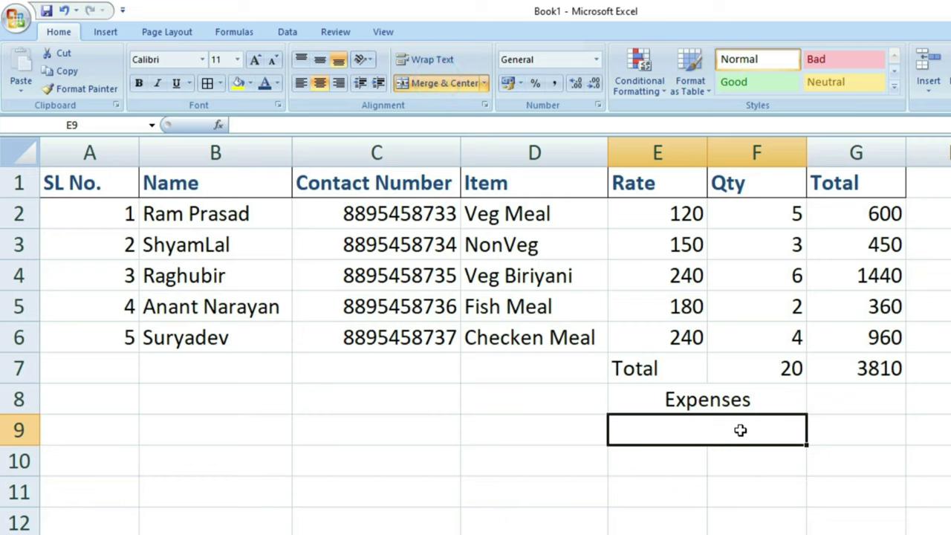
type("Net Profo")
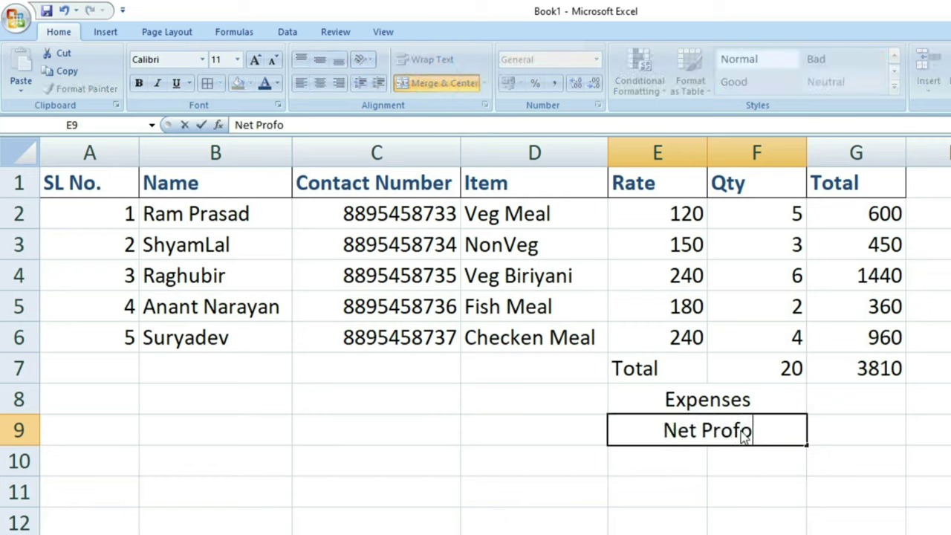
key("BackSpace")
type("it")
left_click(850, 477)
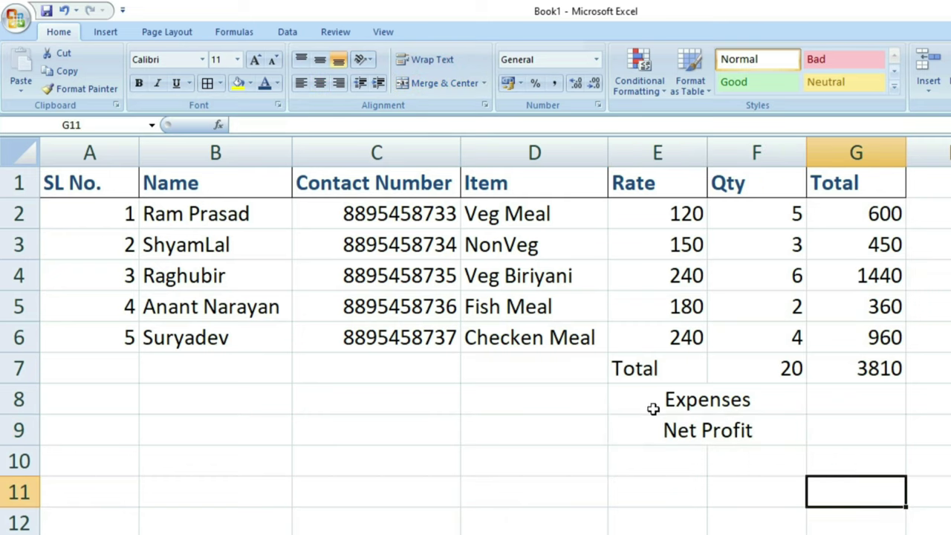
left_click(742, 398)
left_click(738, 429)
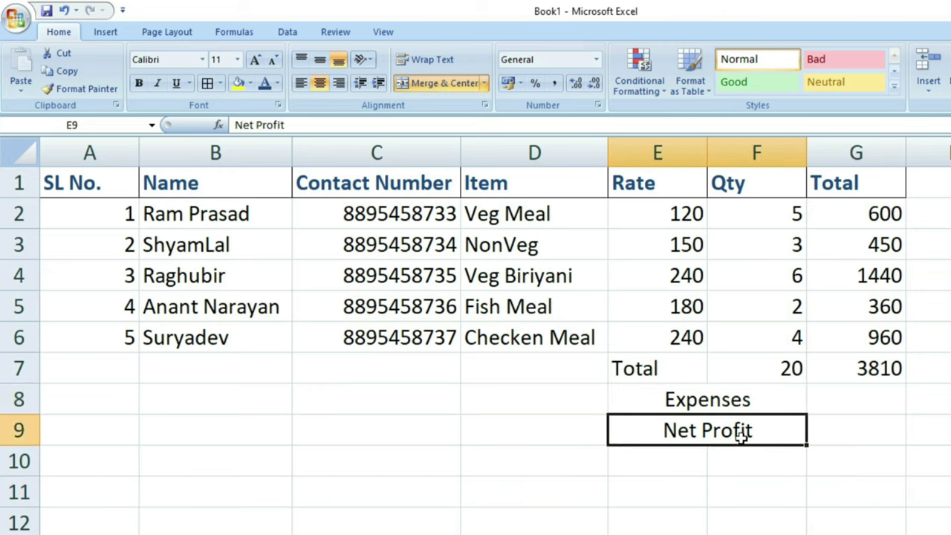
left_click(760, 484)
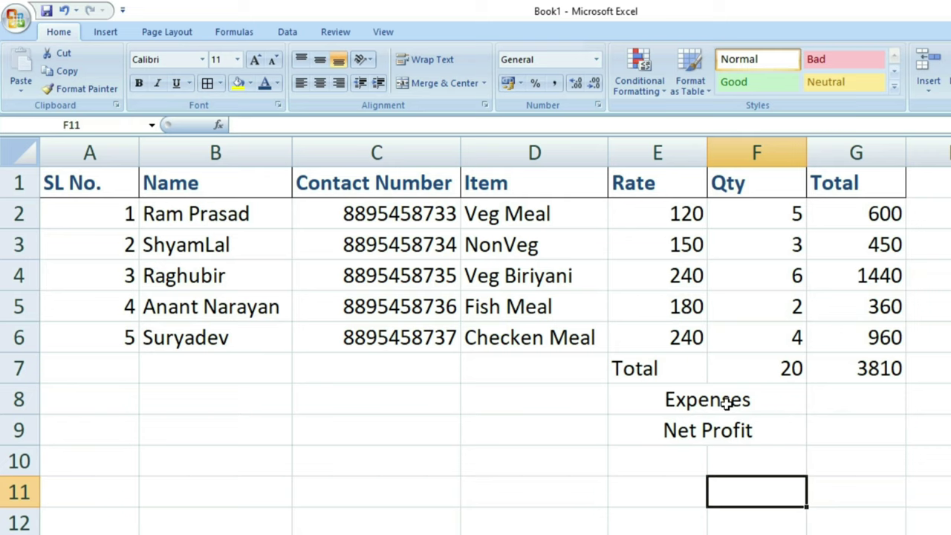
left_click(868, 398)
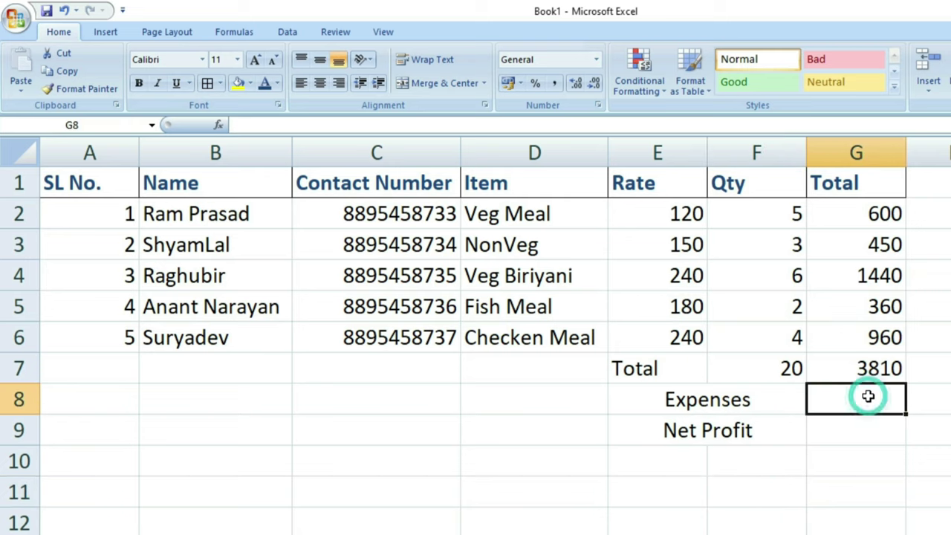
left_click(869, 373)
left_click(869, 373)
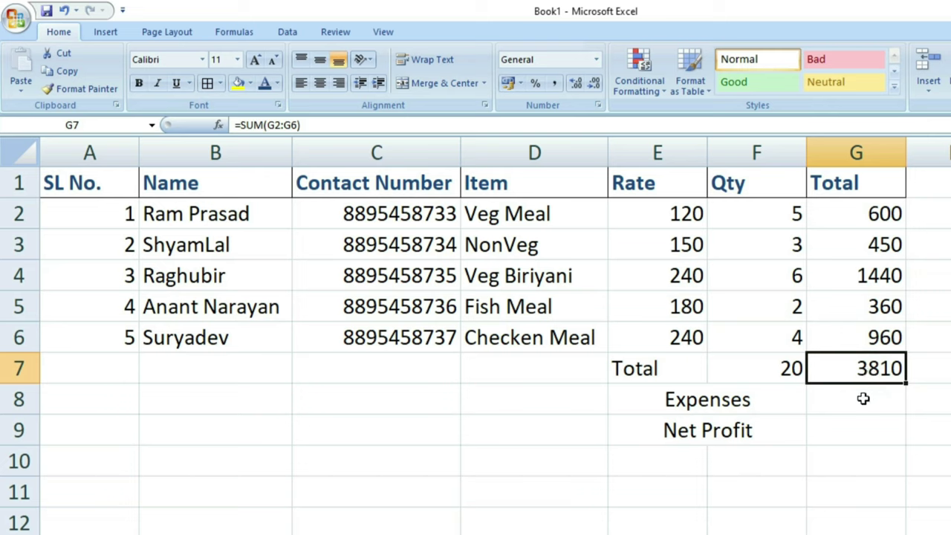
left_click(855, 439)
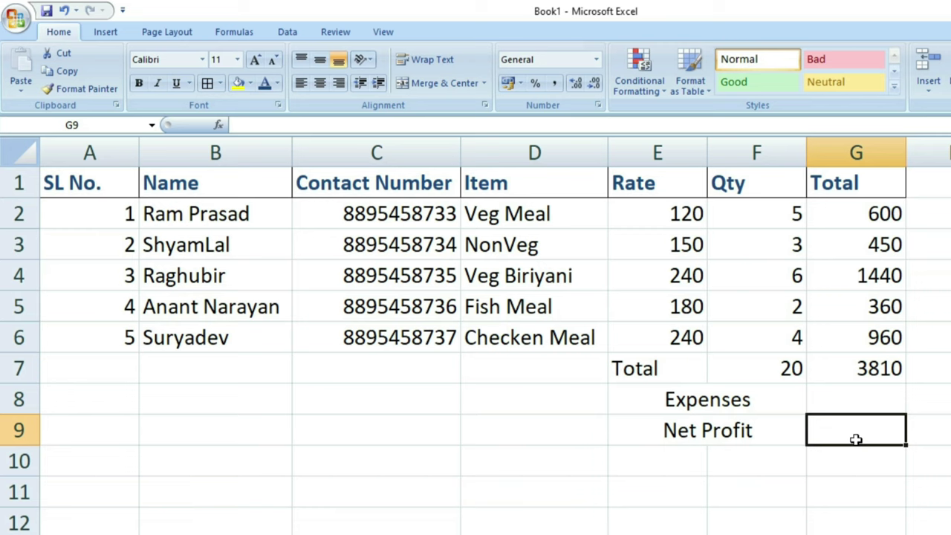
Step: Apply All Borders to A1:G9, then Clear All on the empty block A7:D11
left_click_drag(855, 439, 85, 193)
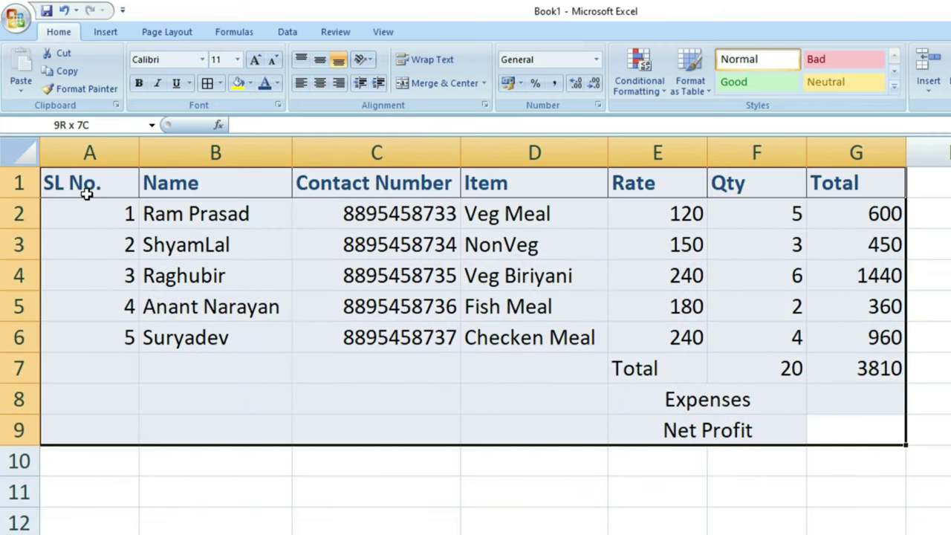
left_click(221, 83)
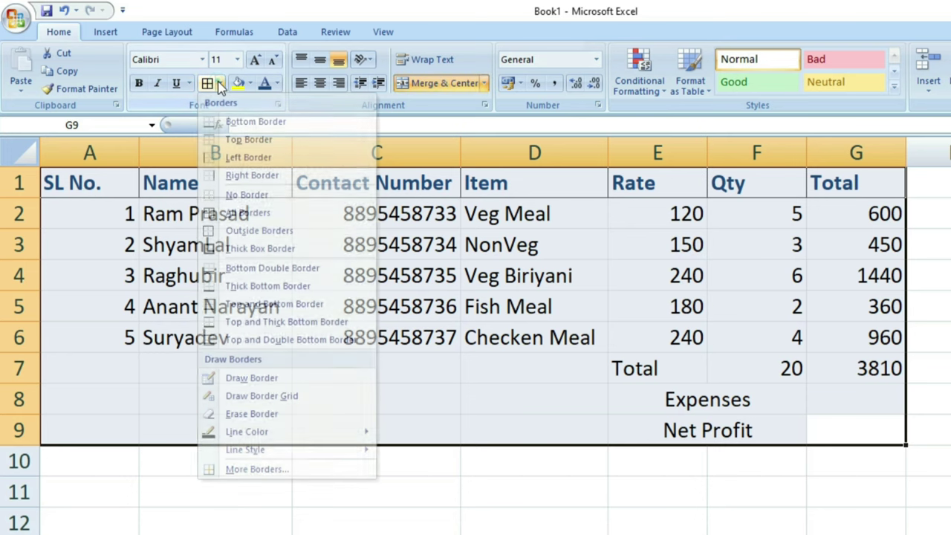
left_click_drag(112, 367, 552, 492)
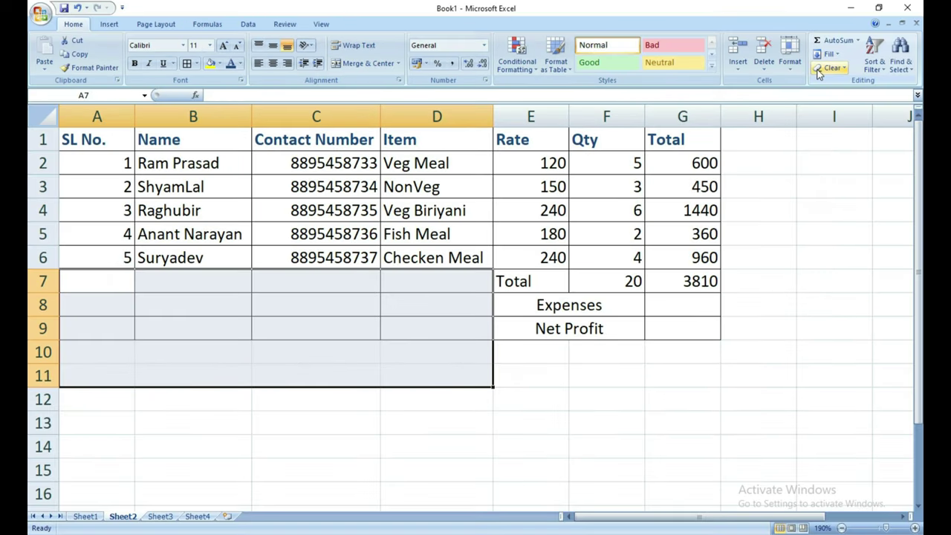
left_click(826, 67)
left_click(840, 87)
left_click(640, 394)
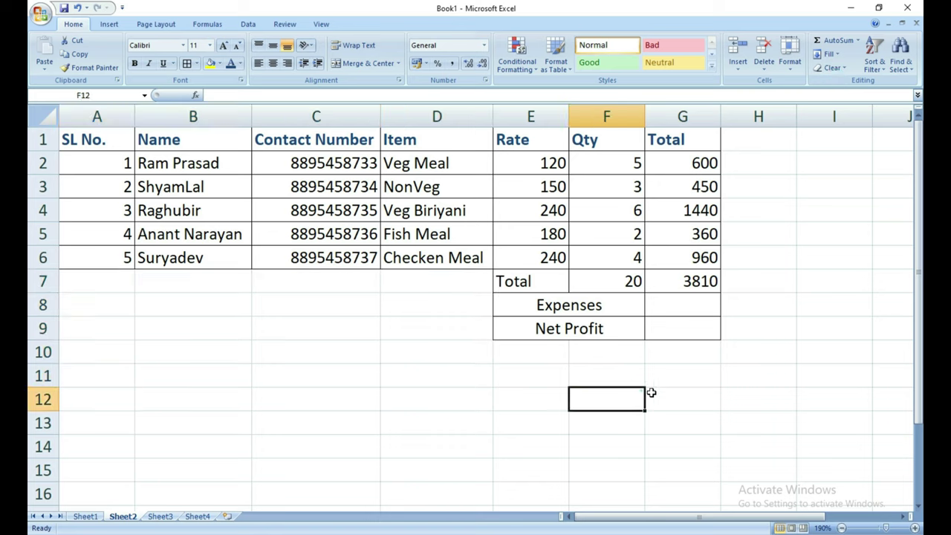
left_click(801, 398)
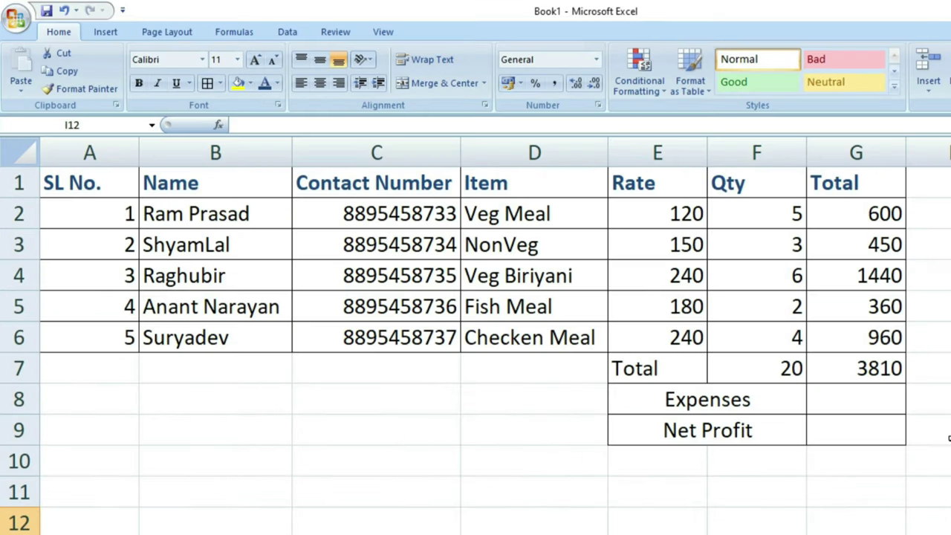
left_click(865, 424)
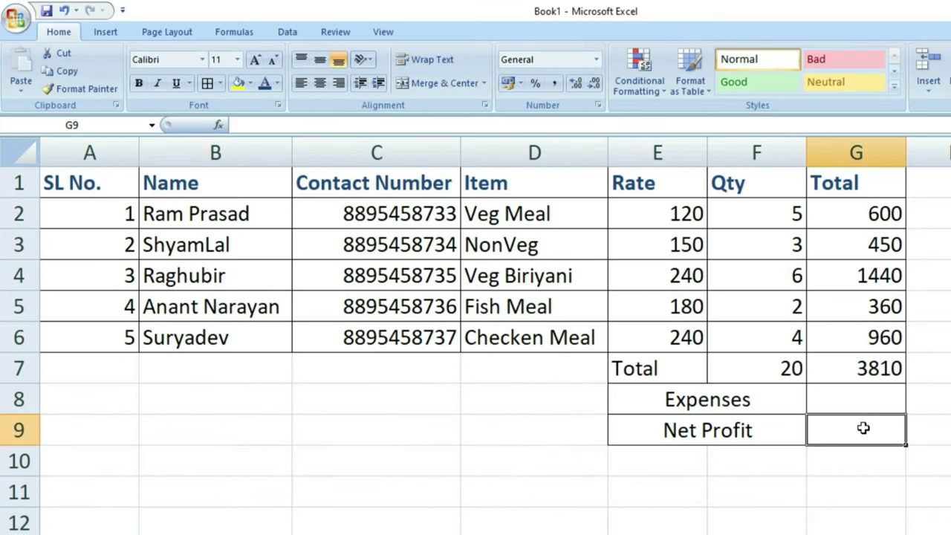
Step: Enter =G7-G8 in G9 so Net Profit shows 3810
type("=")
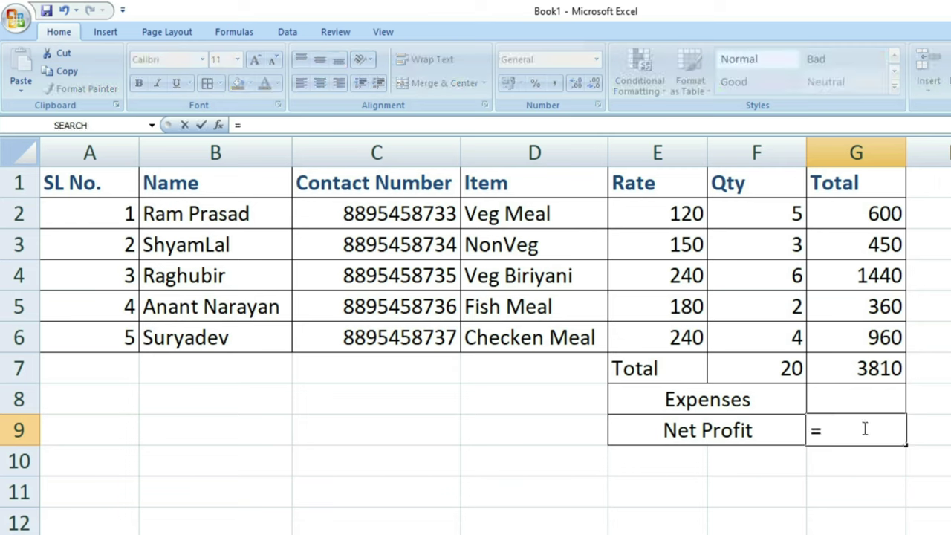
left_click(886, 375)
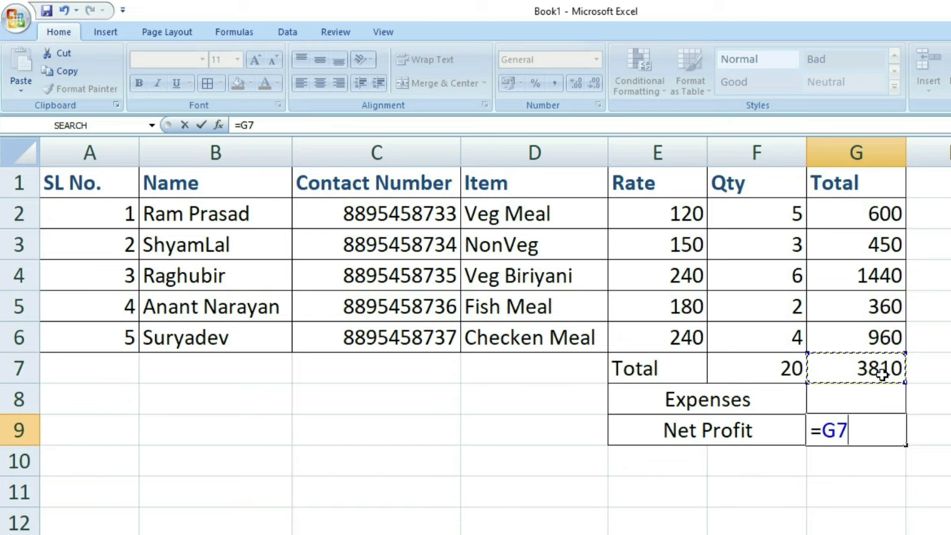
type("-")
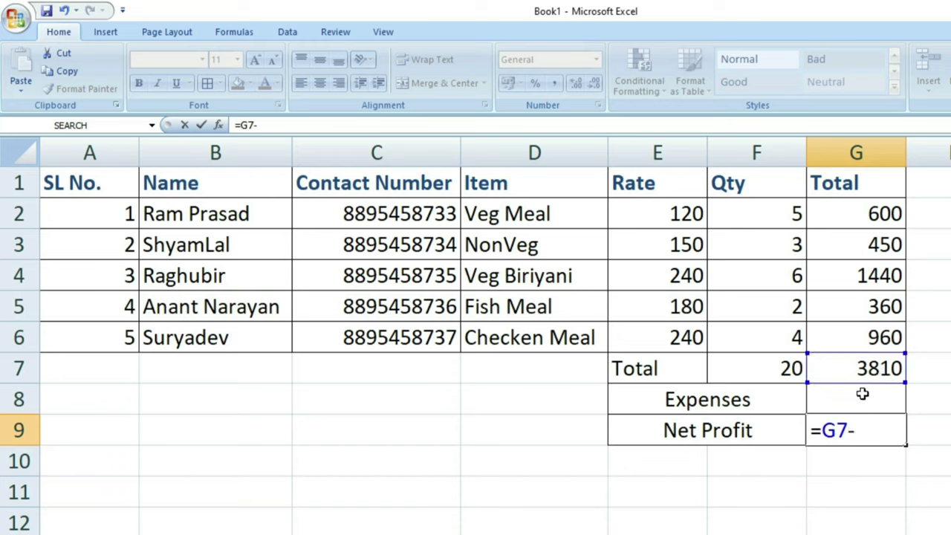
left_click(852, 401)
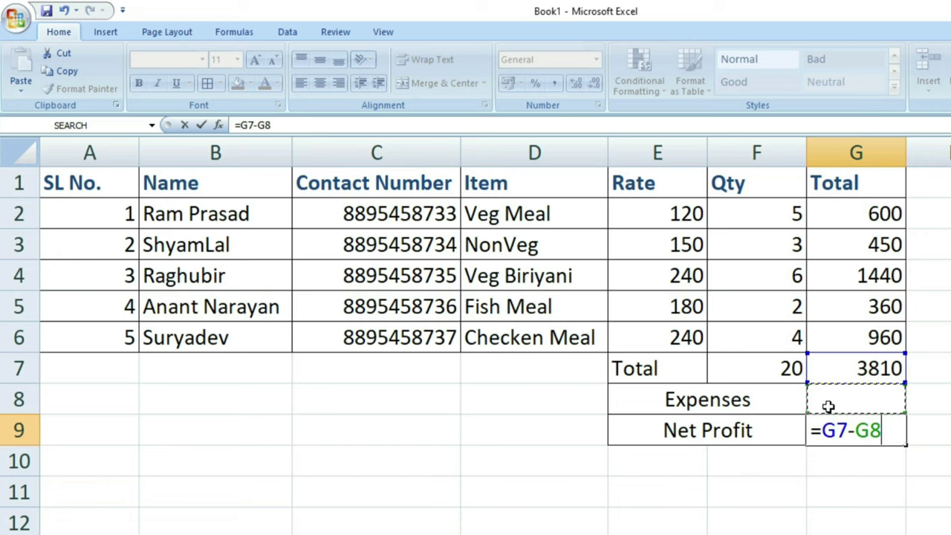
key("Return")
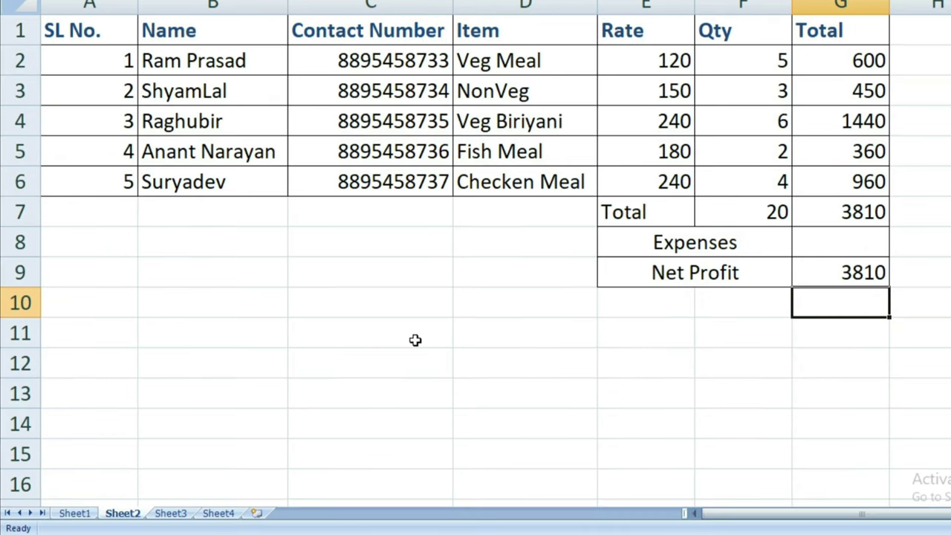
Step: Type the headings Date, Item, Qty, Rate and Total across A11:E11
left_click(90, 334)
left_click(90, 334)
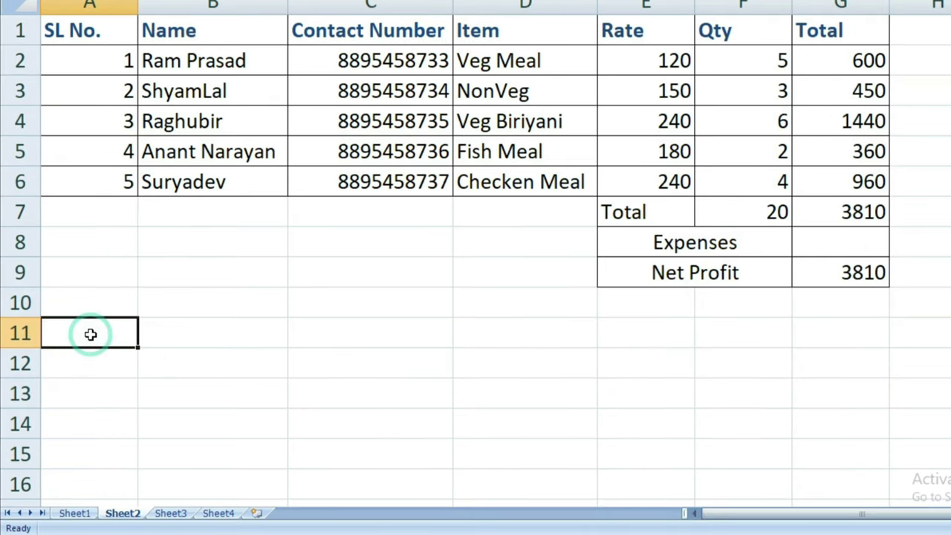
type("Date")
key("Tab")
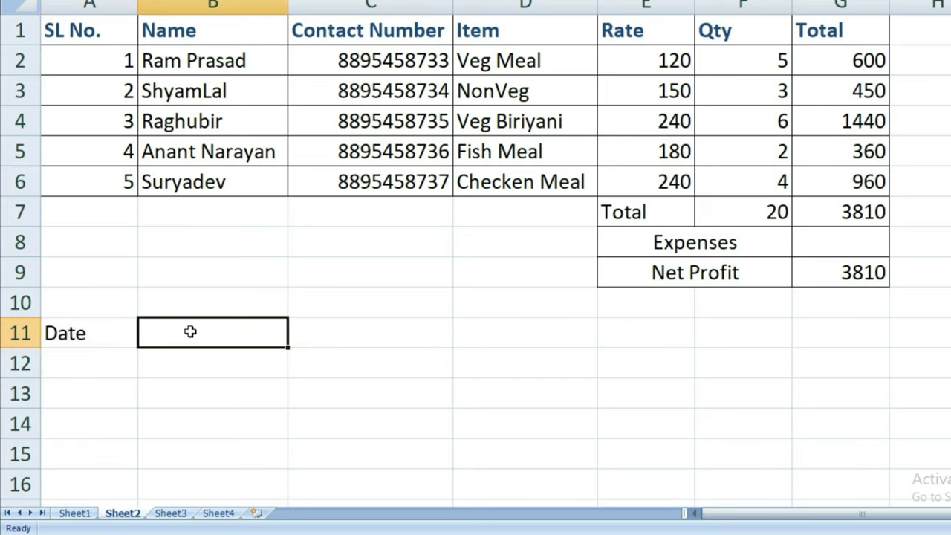
left_click(189, 333)
type("Item")
key("Tab")
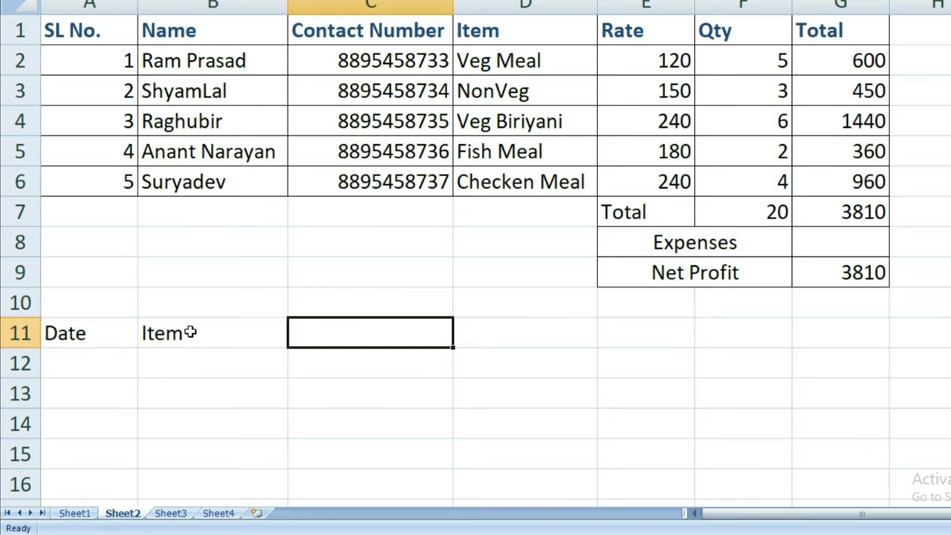
type("Qty")
key("Tab")
type("Ra")
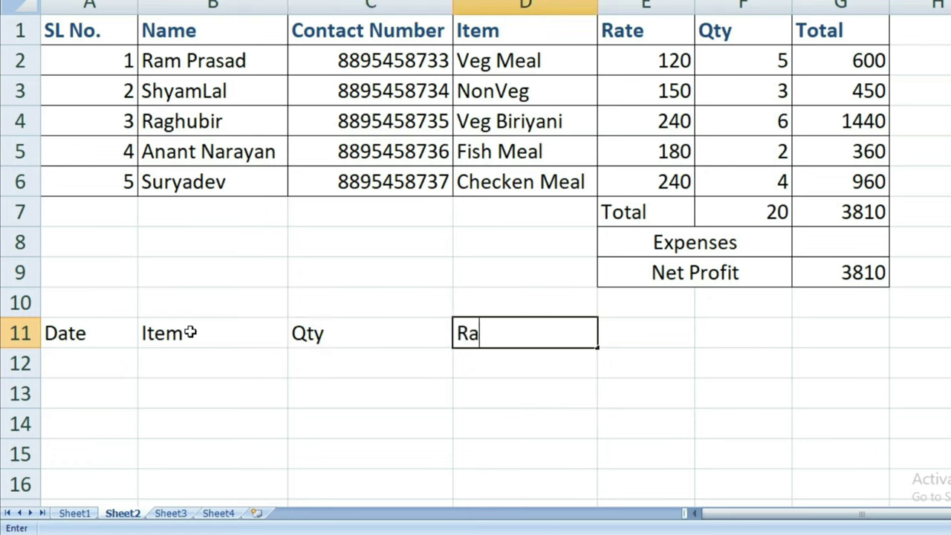
type("te")
key("Tab")
type("To")
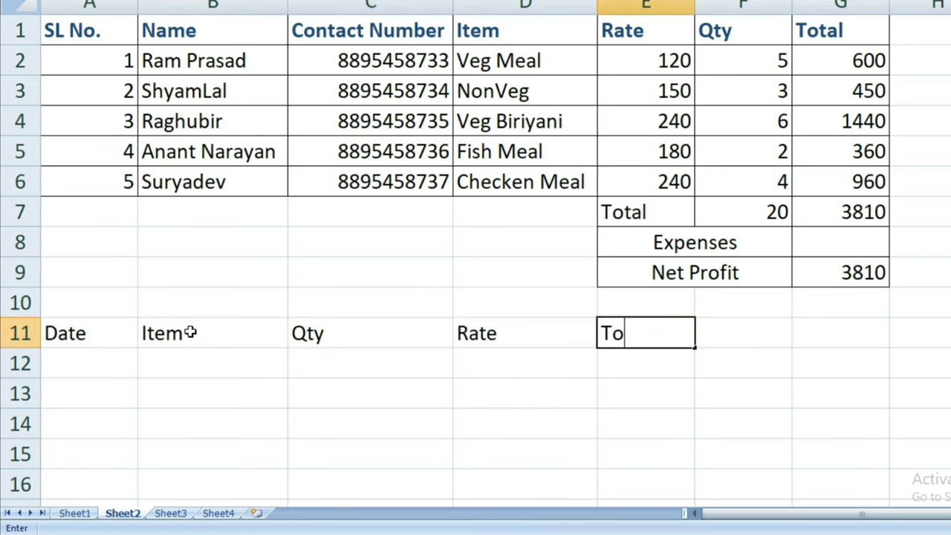
type("tal")
left_click(630, 435)
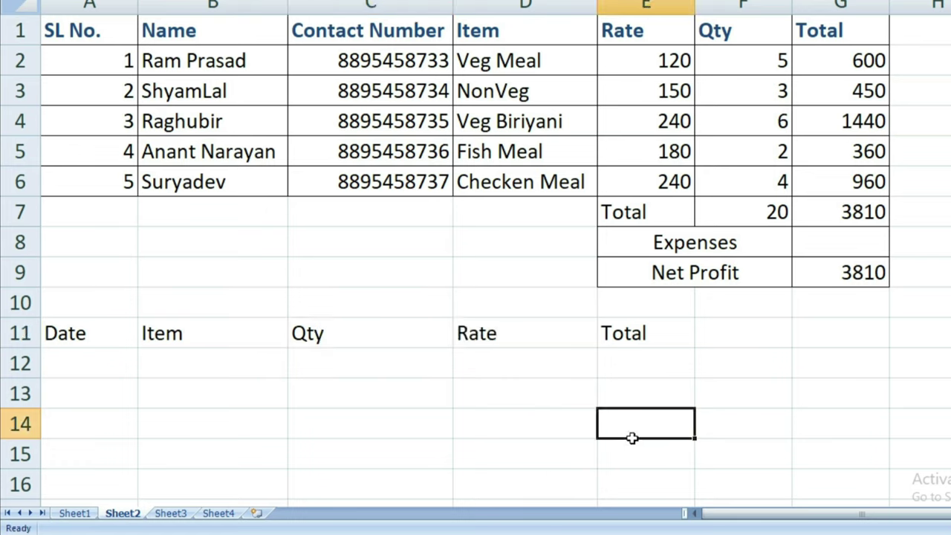
Step: Make the A11:E11 headings bold and centred
left_click_drag(65, 333, 652, 329)
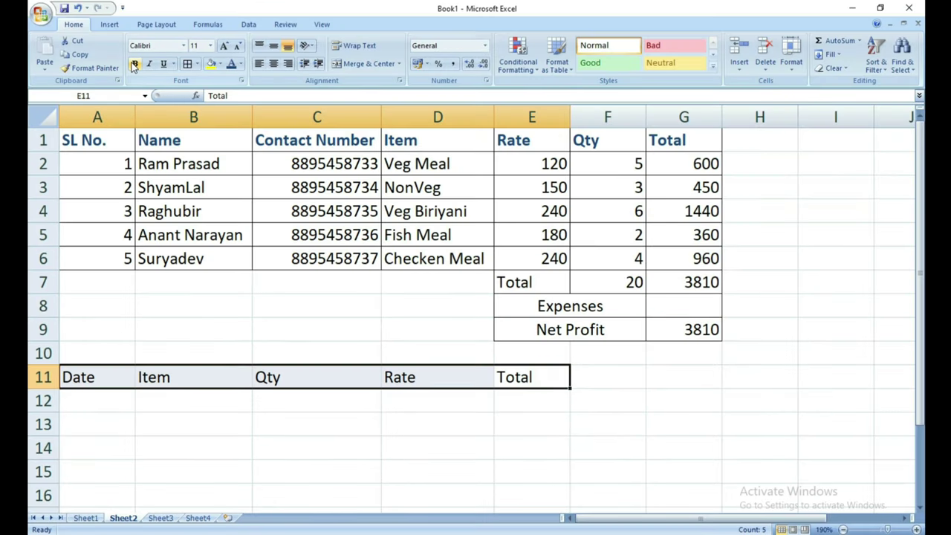
left_click(134, 63)
left_click(274, 63)
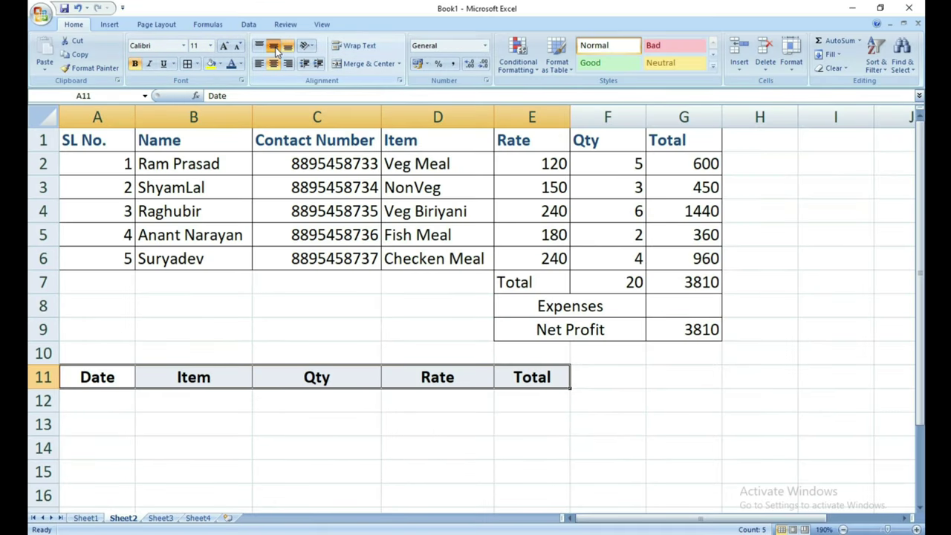
key("Down")
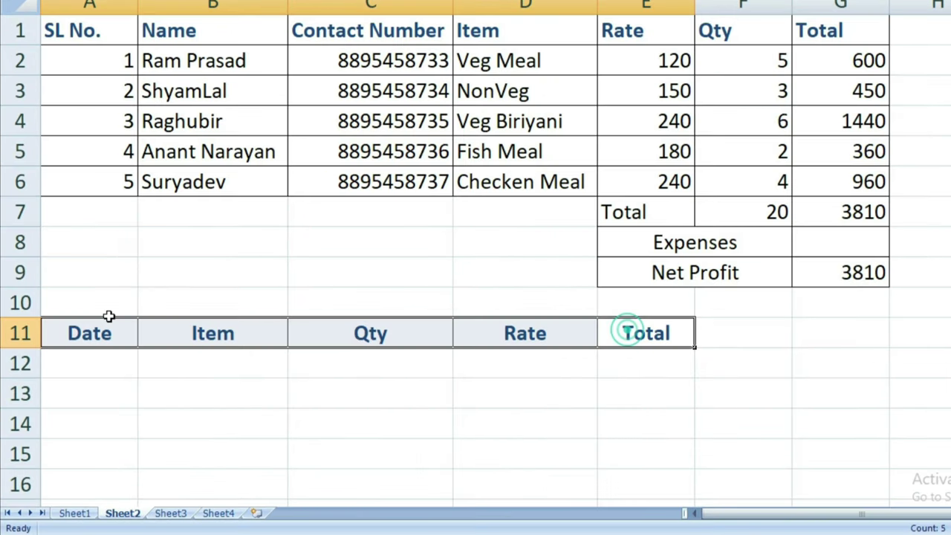
left_click_drag(513, 377, 101, 367)
left_click(117, 407)
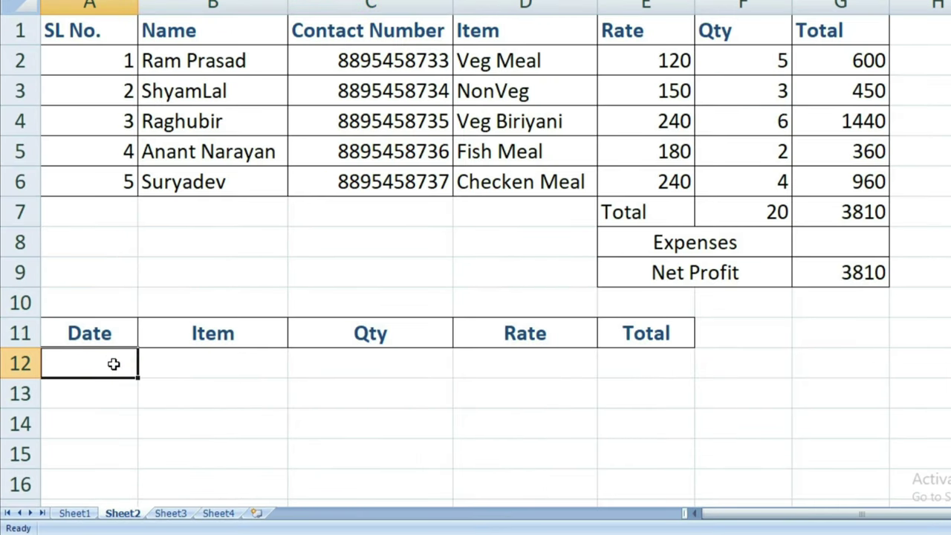
Step: Enter a =TODAY() formula in A12 so it shows 24-09-2023
type("=")
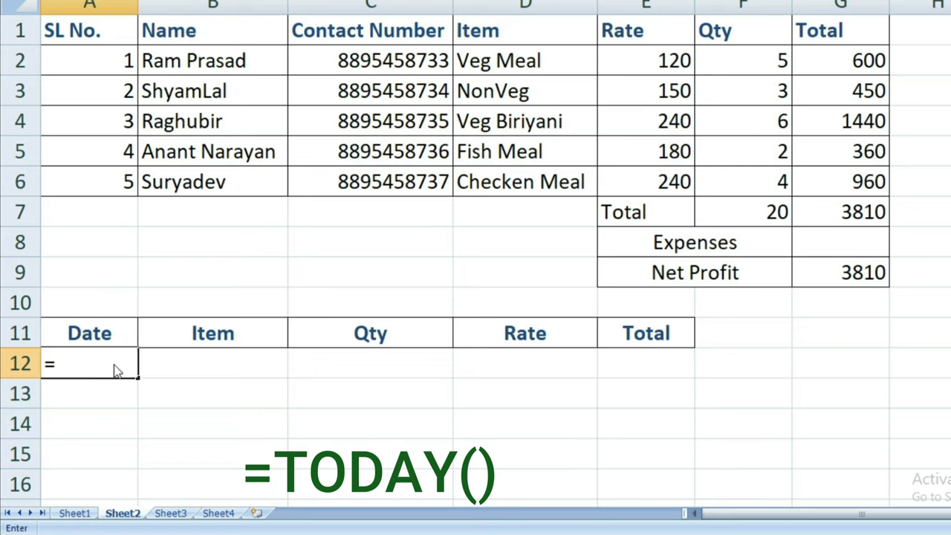
type("today")
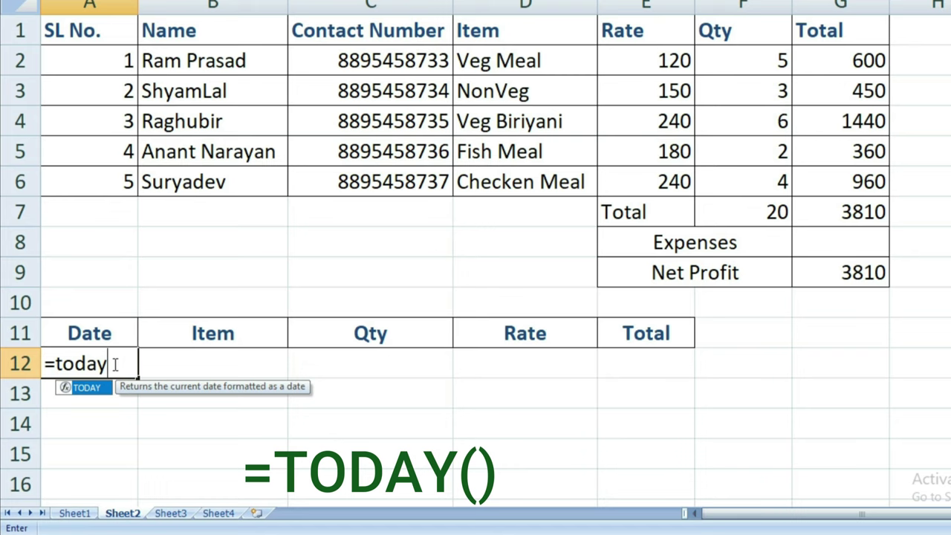
type("()")
key("Return")
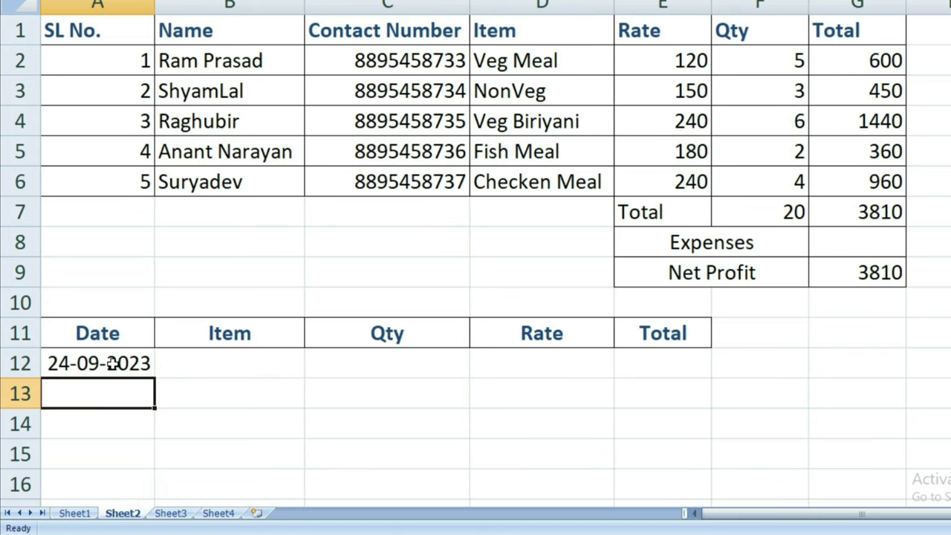
left_click(113, 362)
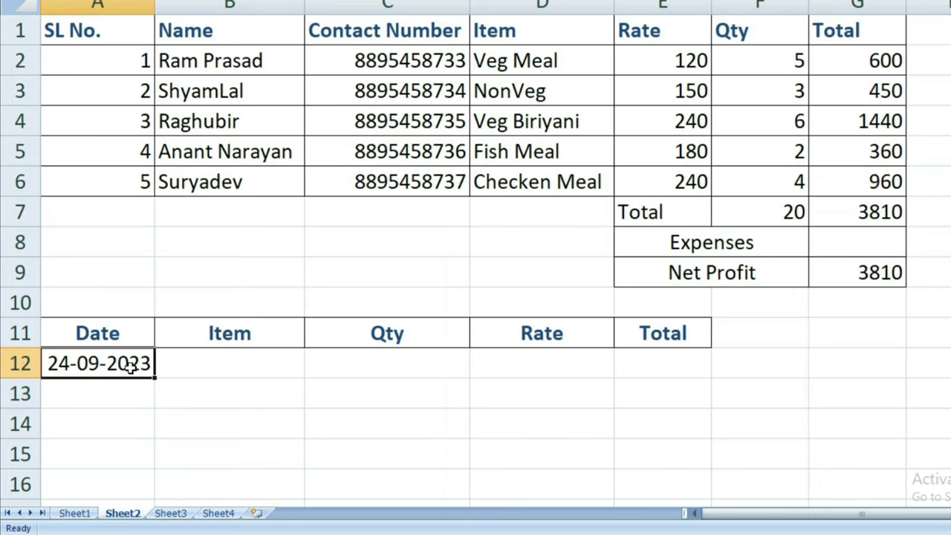
Step: Enter the expense items Potato, Tomato and Onion in B12:B14
left_click(217, 369)
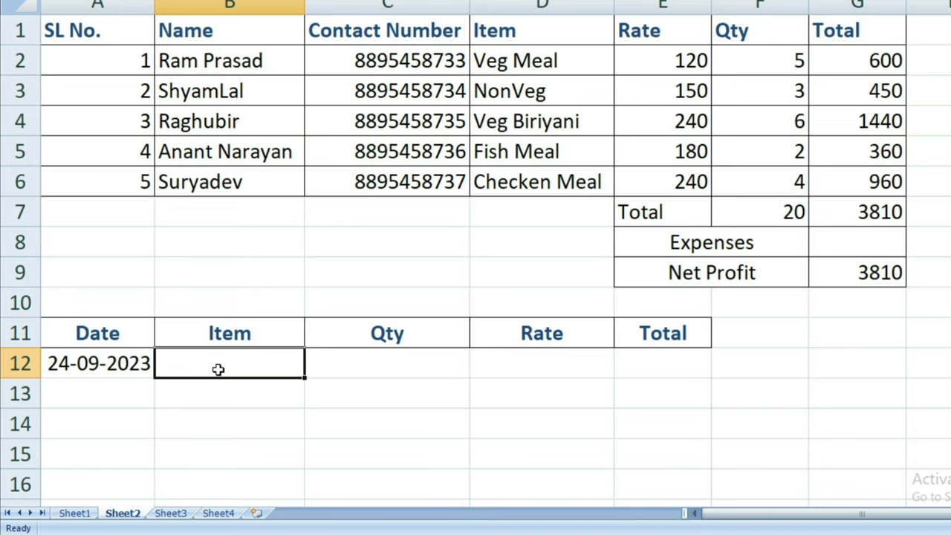
type("Potato")
key("Return")
type("Tomato")
key("Return")
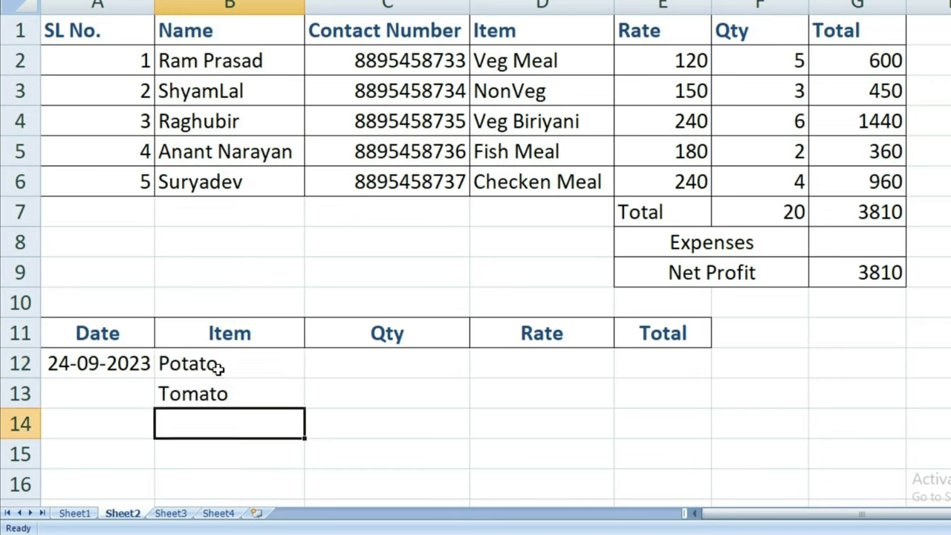
type("Onion")
key("Return")
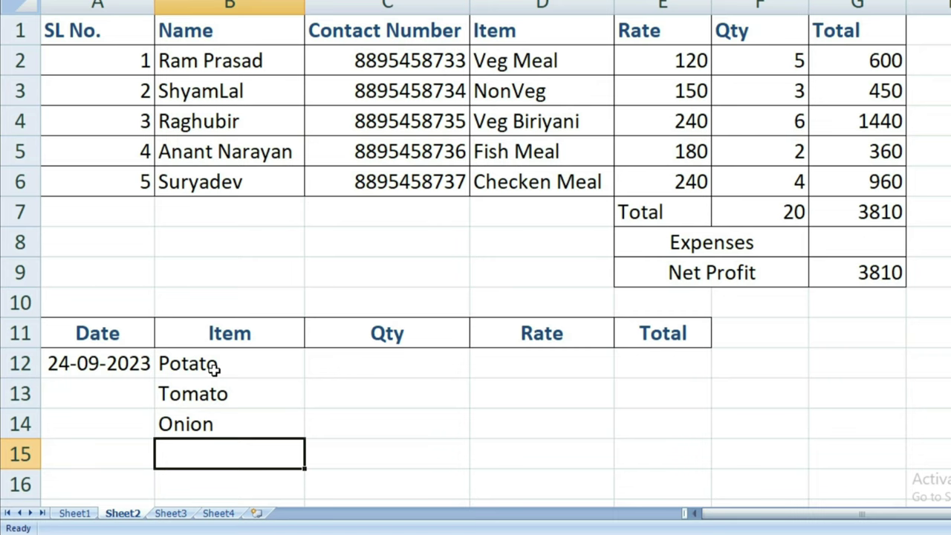
left_click_drag(217, 364, 276, 414)
Step: Enter quantities 25, 10 and 8 in C12:C14 and select them
left_click(375, 372)
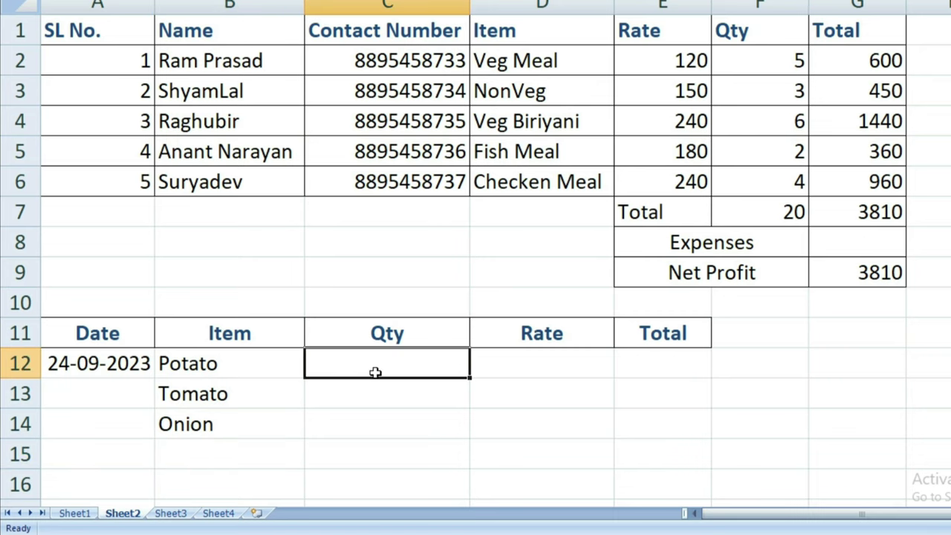
left_click(375, 372)
type("25")
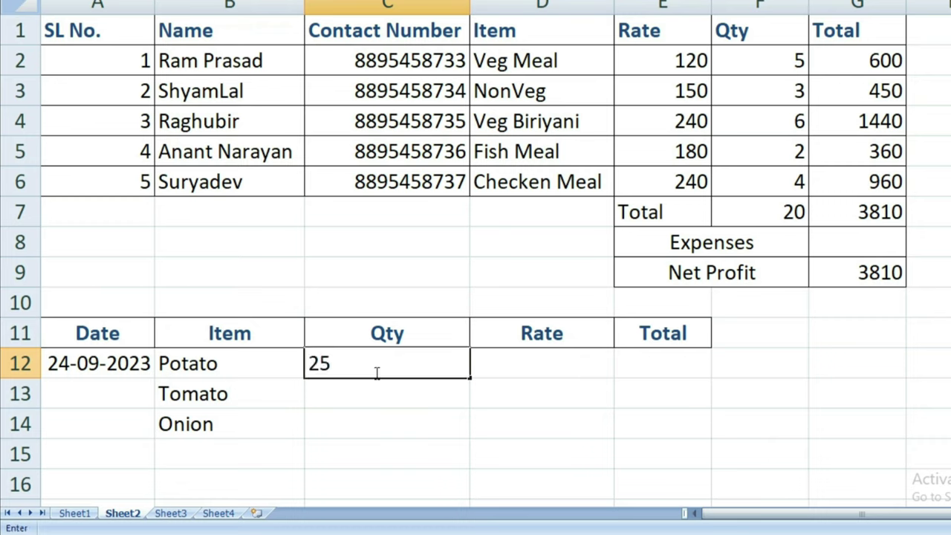
key("Return")
type("10")
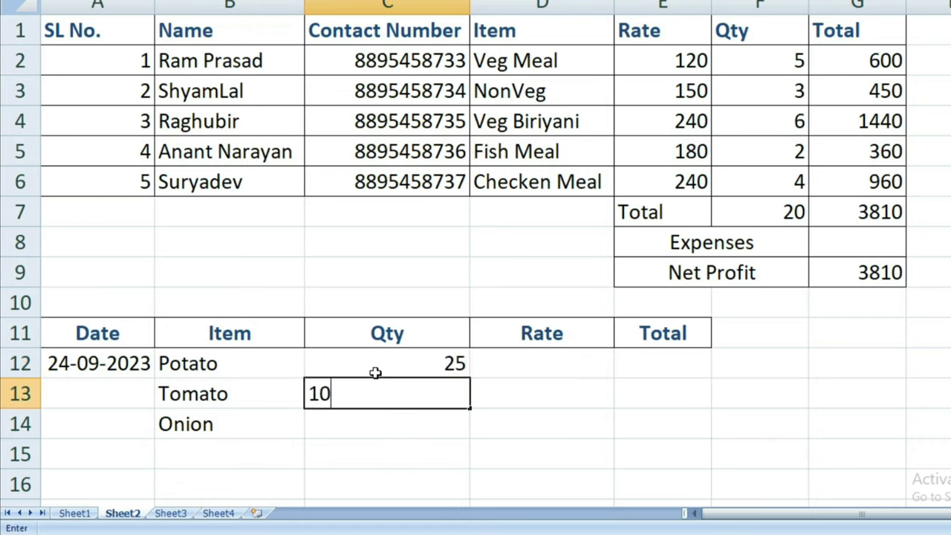
key("Return")
type("8")
key("Return")
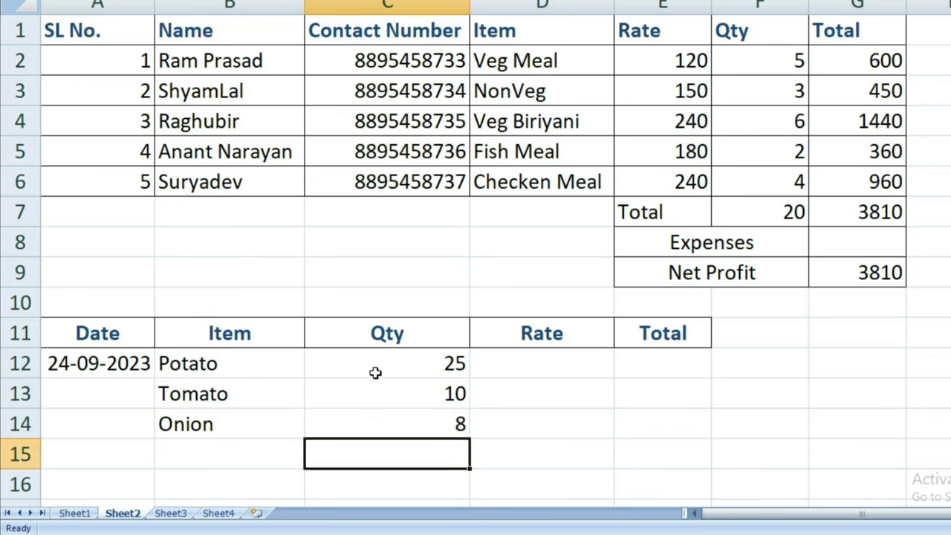
left_click_drag(418, 362, 424, 412)
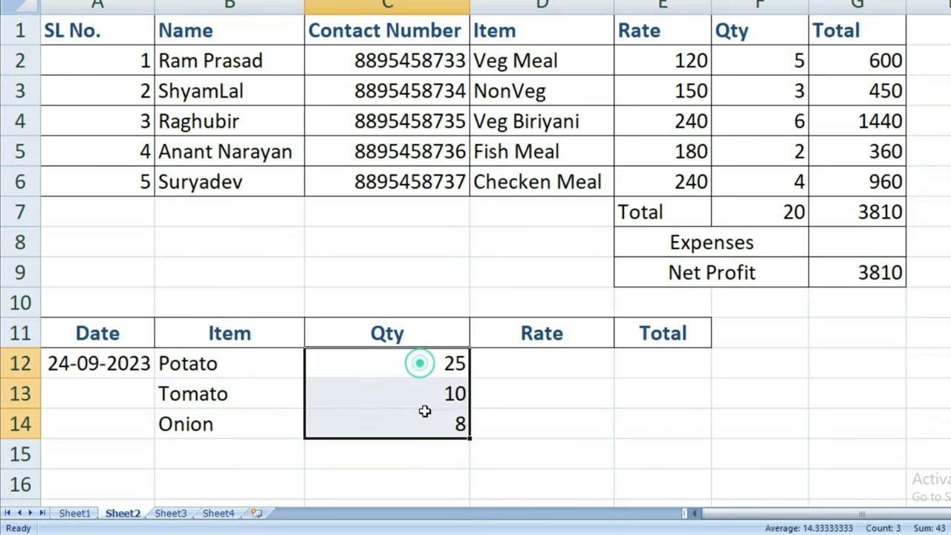
left_click(569, 410)
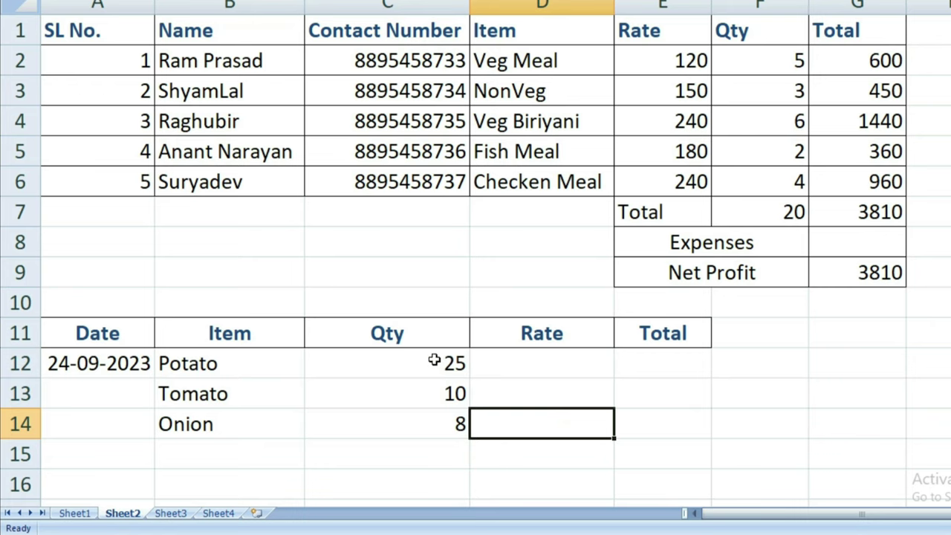
left_click_drag(433, 360, 440, 425)
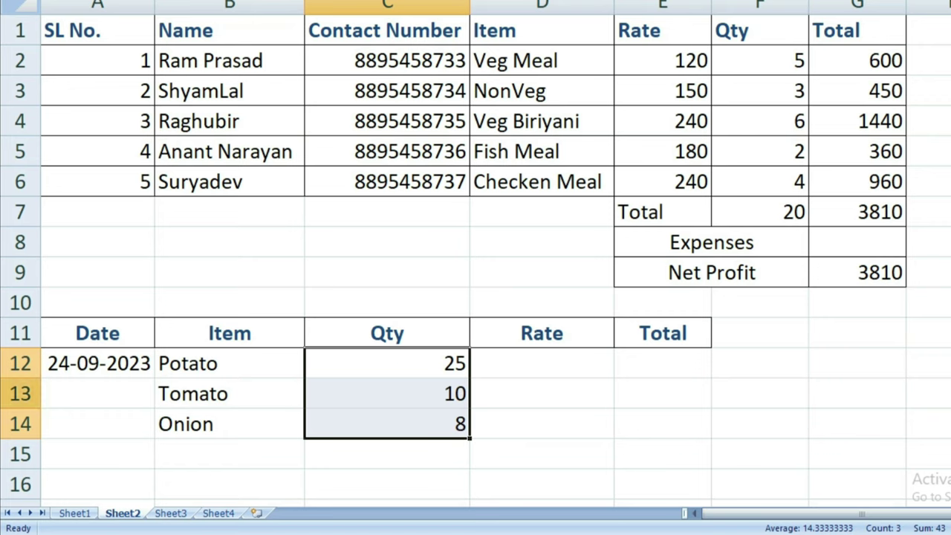
left_click(579, 421)
left_click(434, 363)
left_click_drag(435, 393, 434, 424)
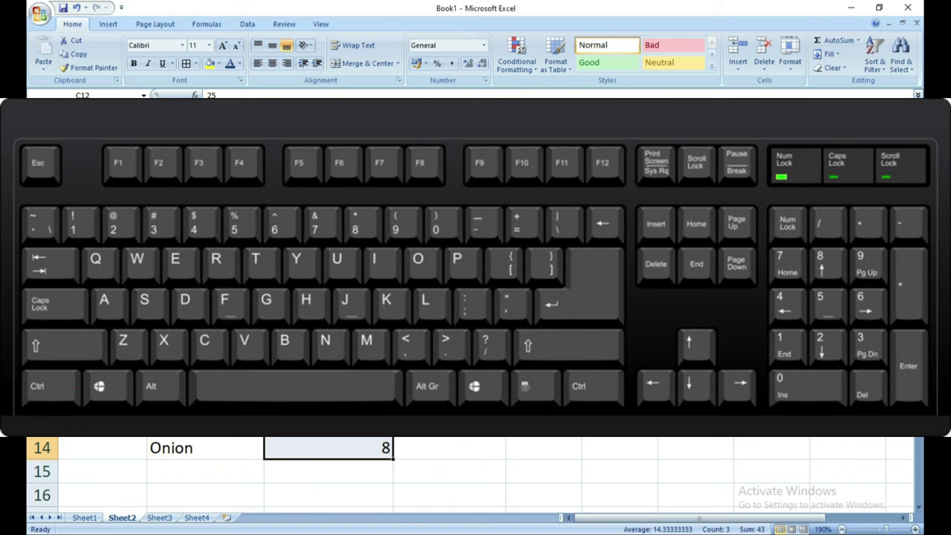
Step: Give C12:C14 the custom number format 0 "KG" so quantities read 25 KG, 10 KG, 8 KG
key("ctrl+1")
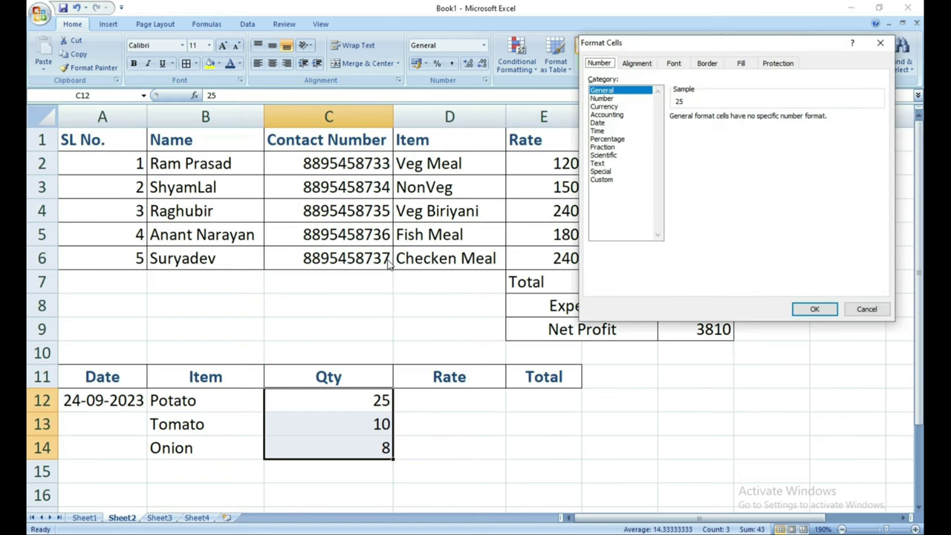
left_click_drag(657, 45, 613, 162)
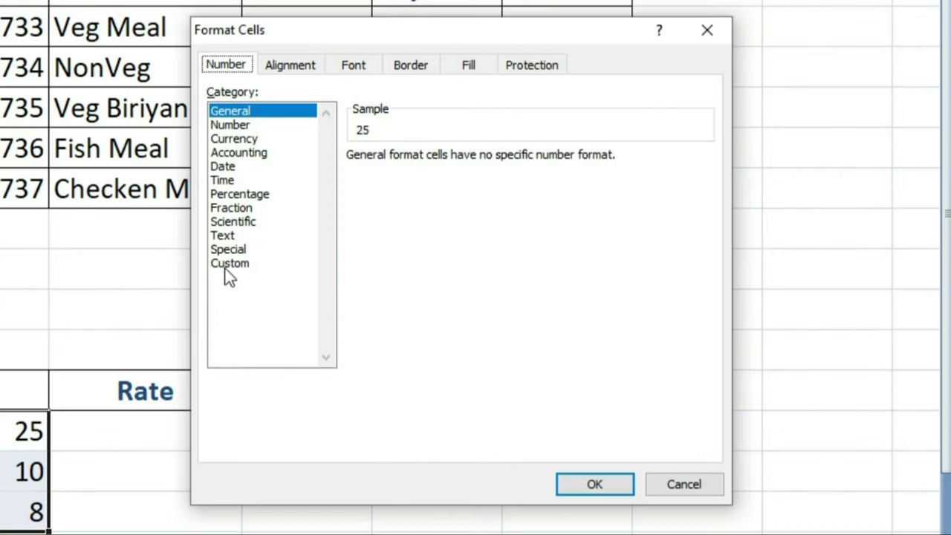
left_click(227, 266)
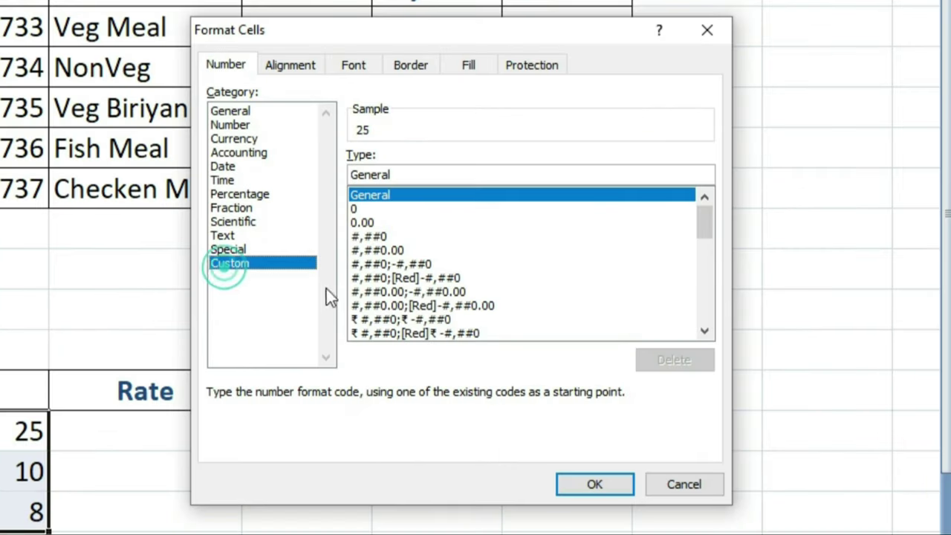
double_click(407, 174)
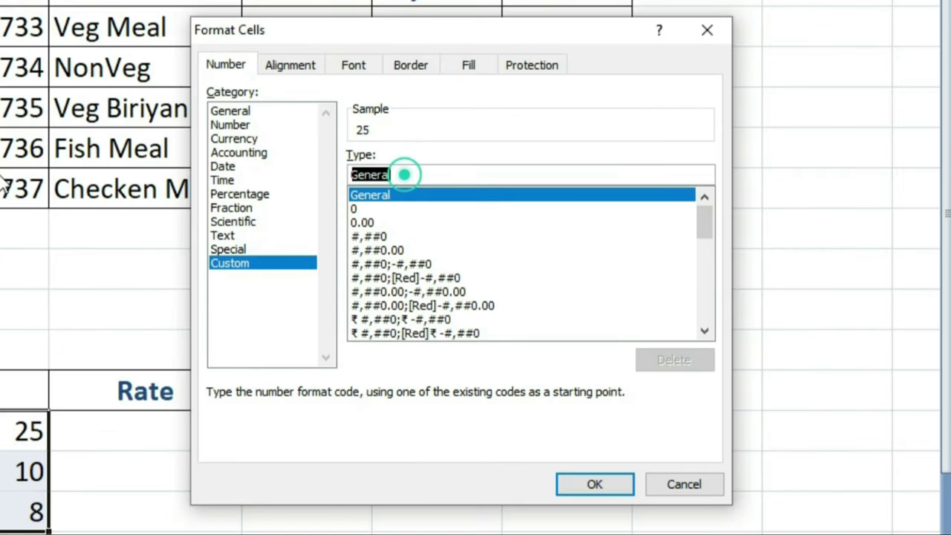
type("0")
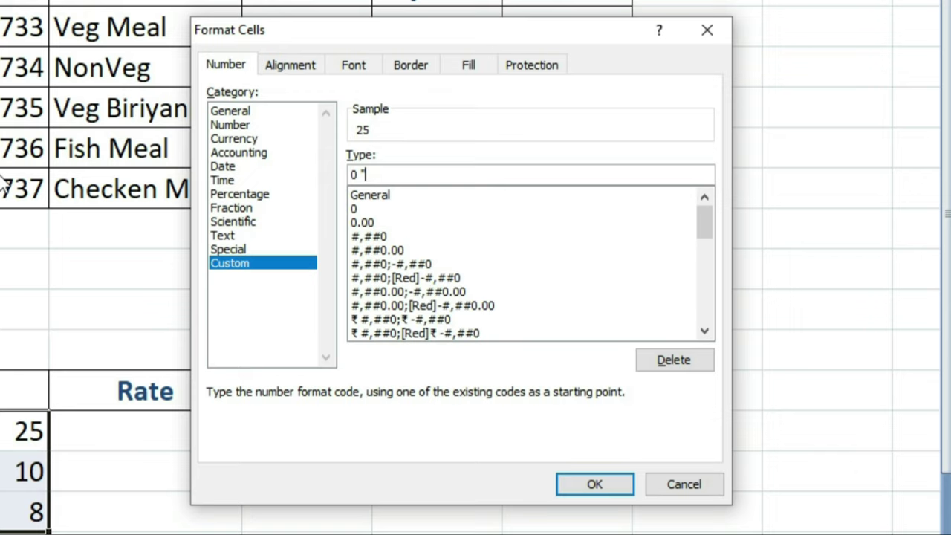
type(" P")
type("KG")
type("\"")
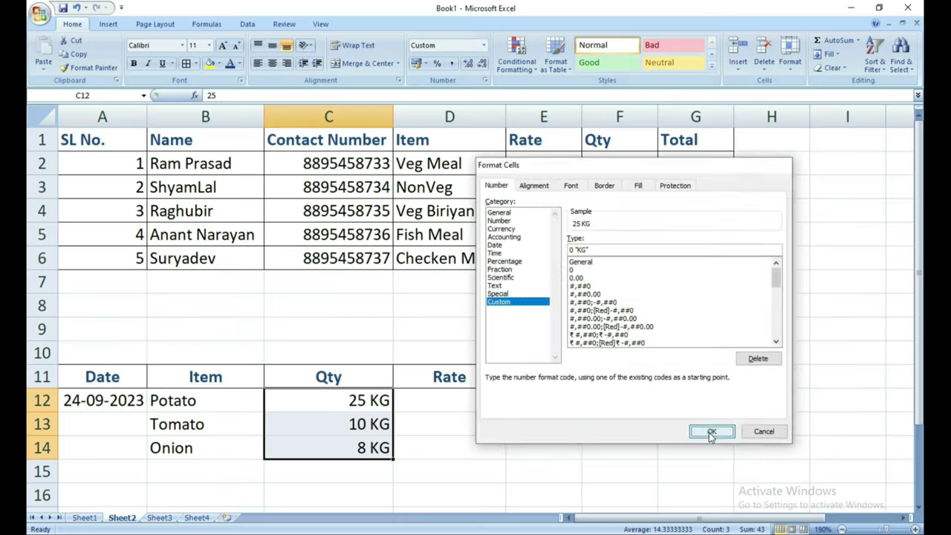
left_click(594, 484)
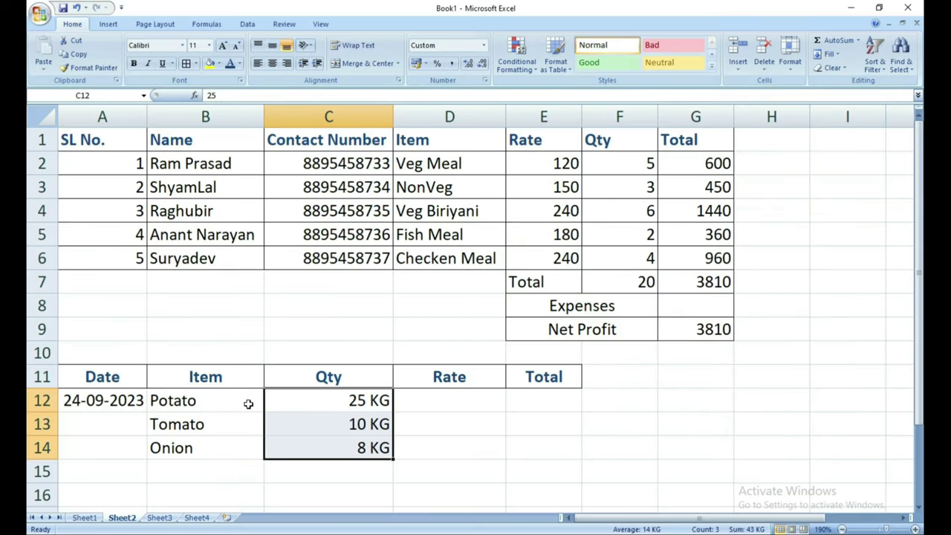
Step: Enter rates 20, 40 and 30 in D12:D14 for Potato, Tomato and Onion
left_click_drag(227, 403, 222, 447)
left_click_drag(355, 406, 357, 445)
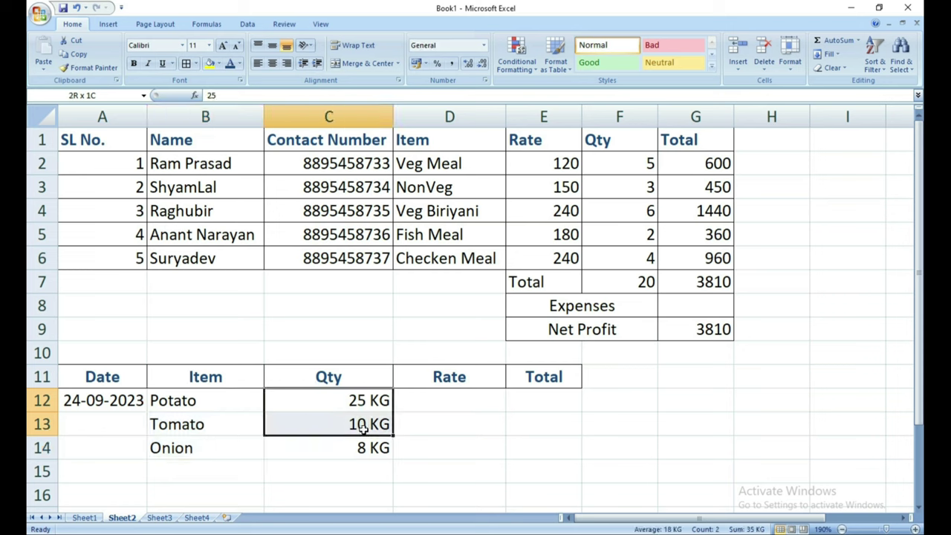
double_click(432, 427)
left_click(433, 403)
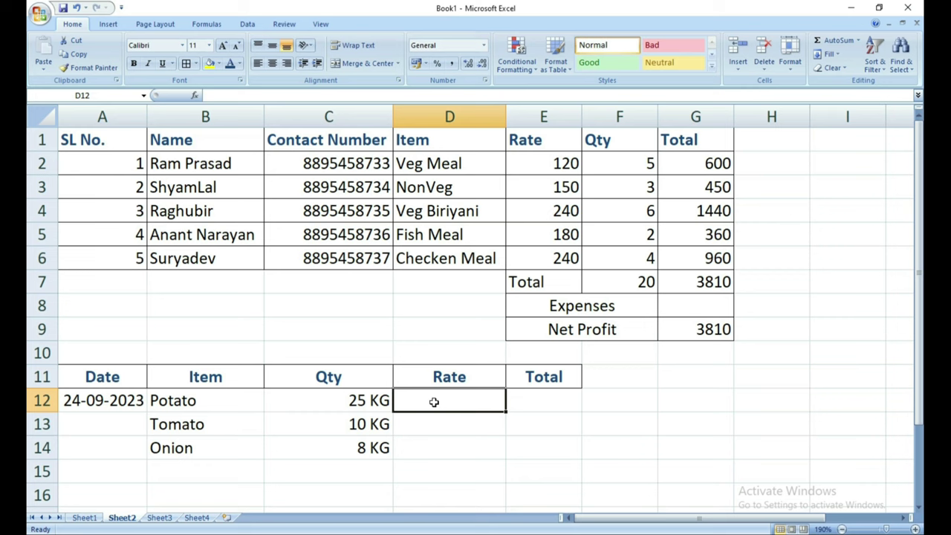
type("20")
key("Return")
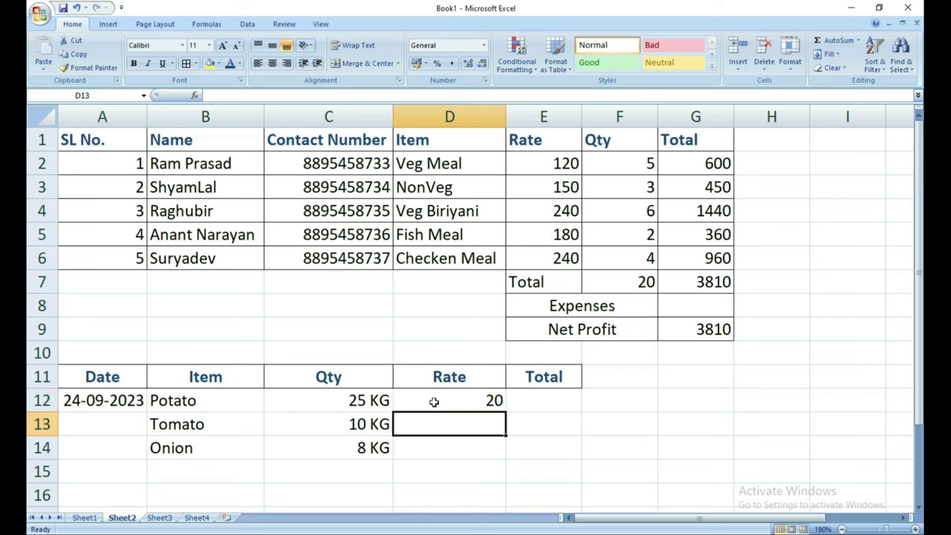
type("40")
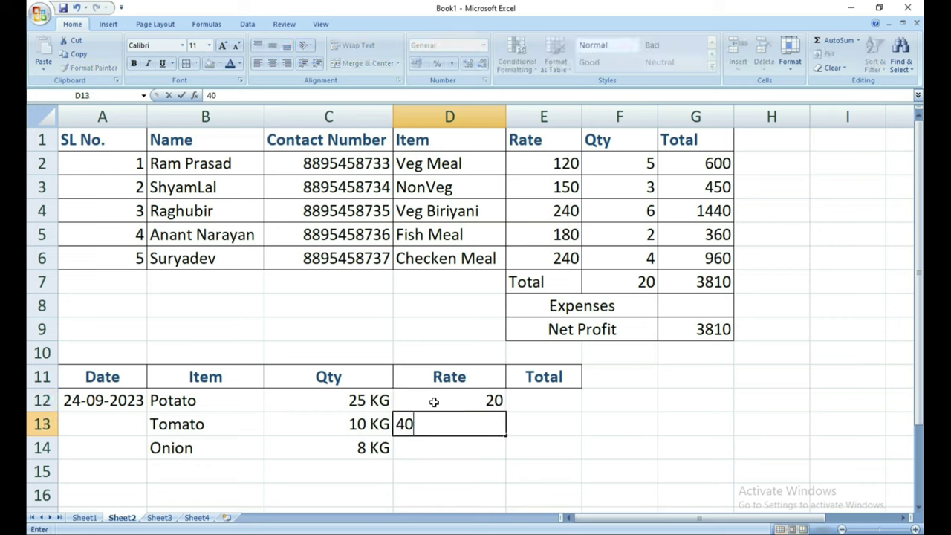
key("Return")
type("30")
key("Return")
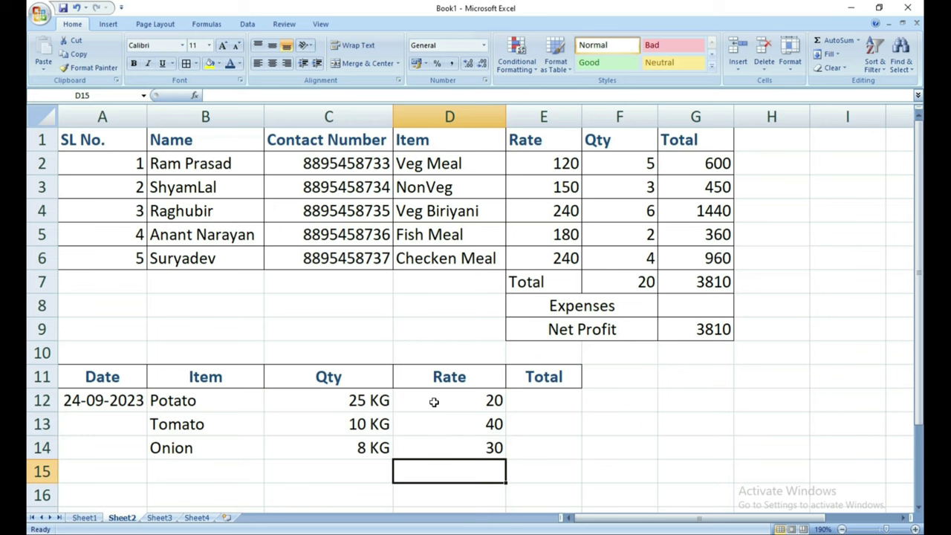
left_click_drag(434, 402, 443, 442)
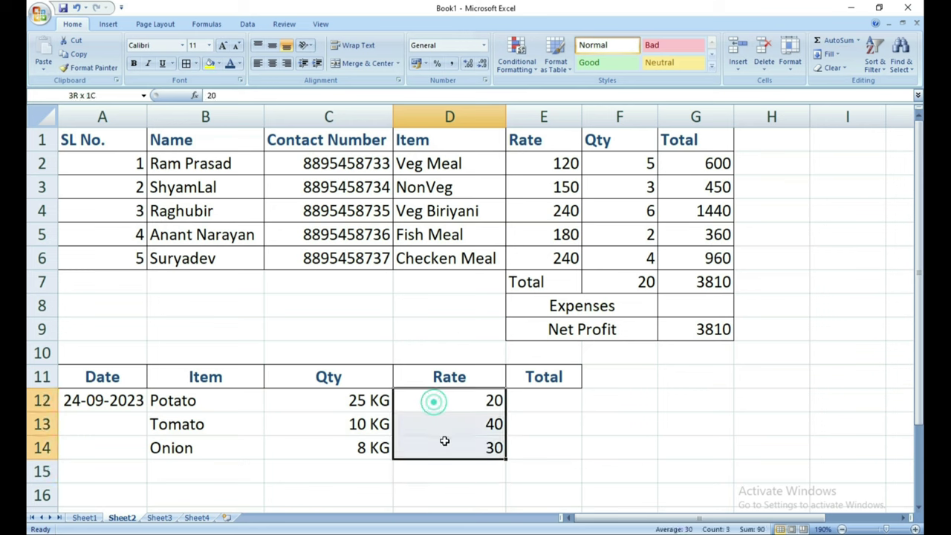
Step: Apply comma style to the expense rates, billing rates, totals G2:G7 and Net Profit G9
left_click(452, 66)
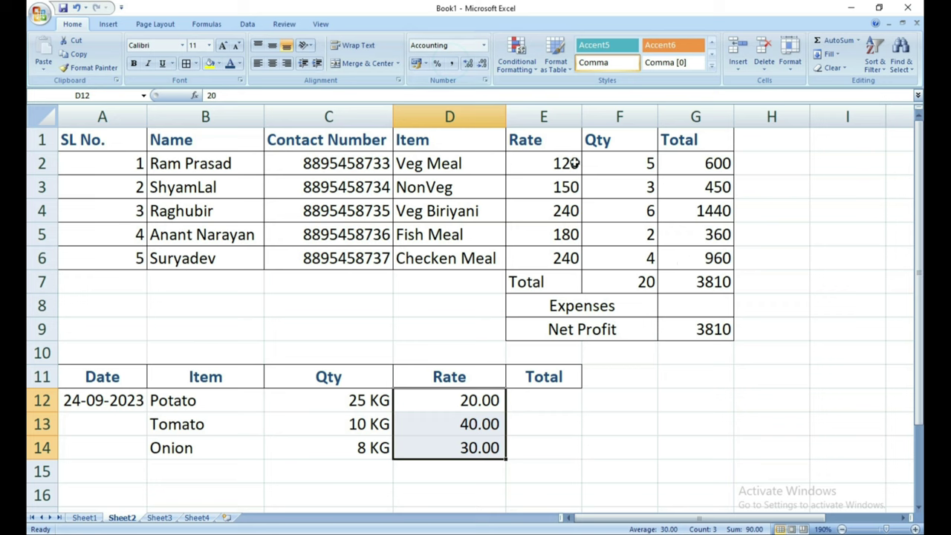
left_click_drag(575, 162, 565, 257)
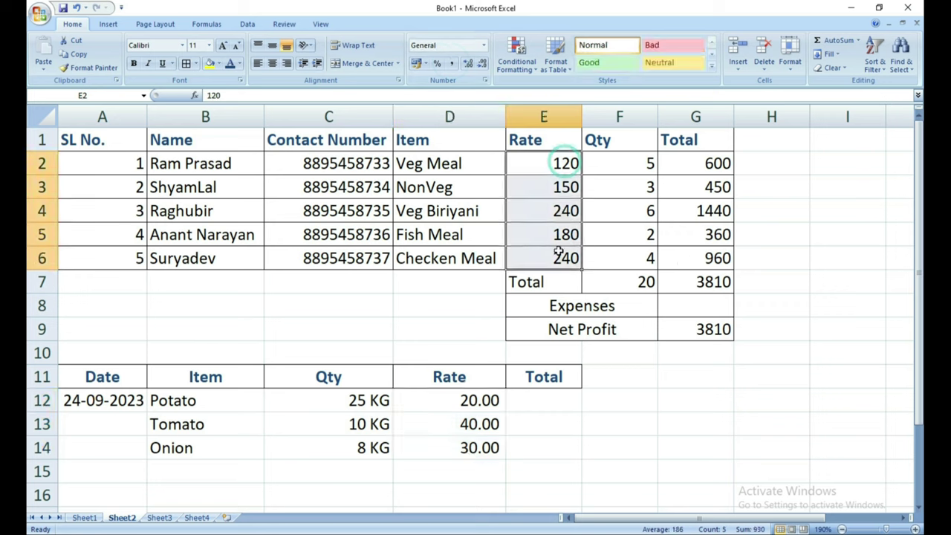
left_click(450, 67)
left_click_drag(695, 164, 702, 281)
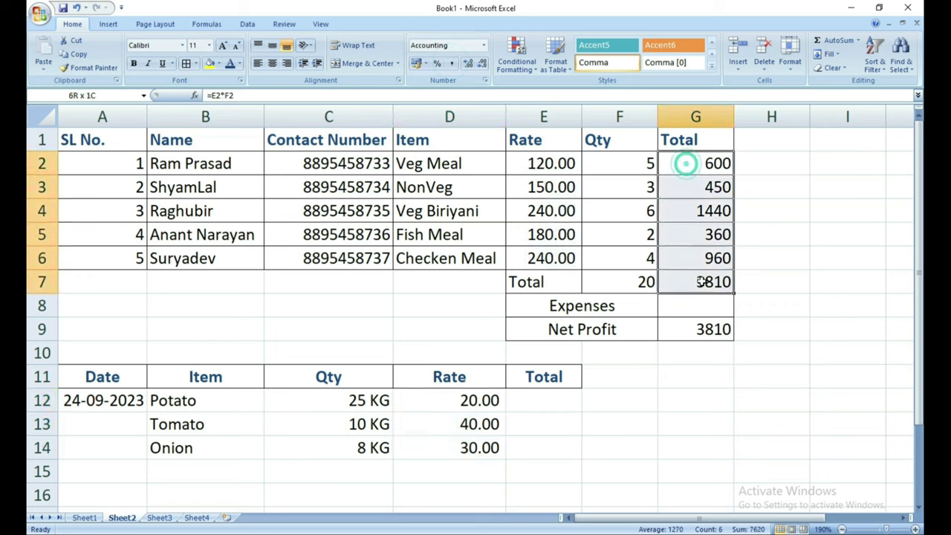
left_click(451, 64)
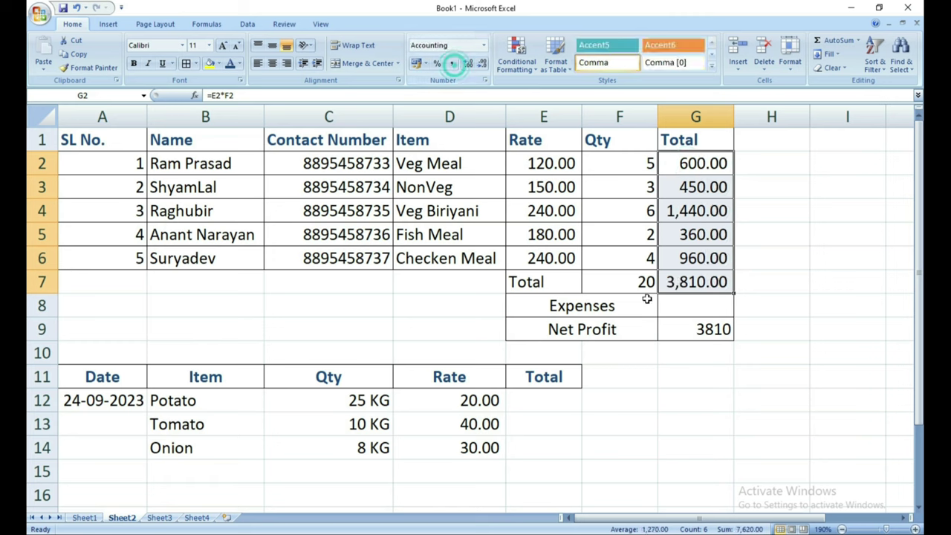
left_click(701, 327)
left_click(451, 65)
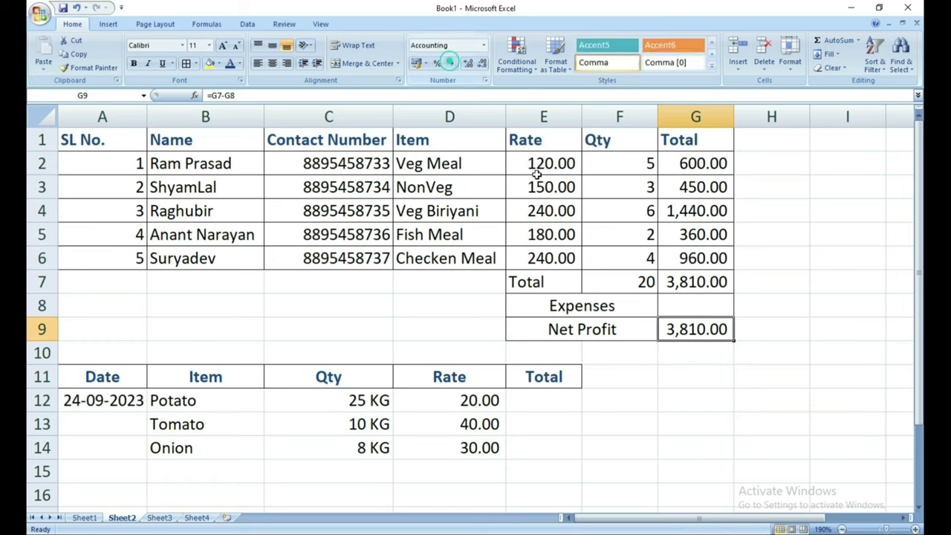
Step: Begin a formula in Potato's Total cell E12
left_click(700, 438)
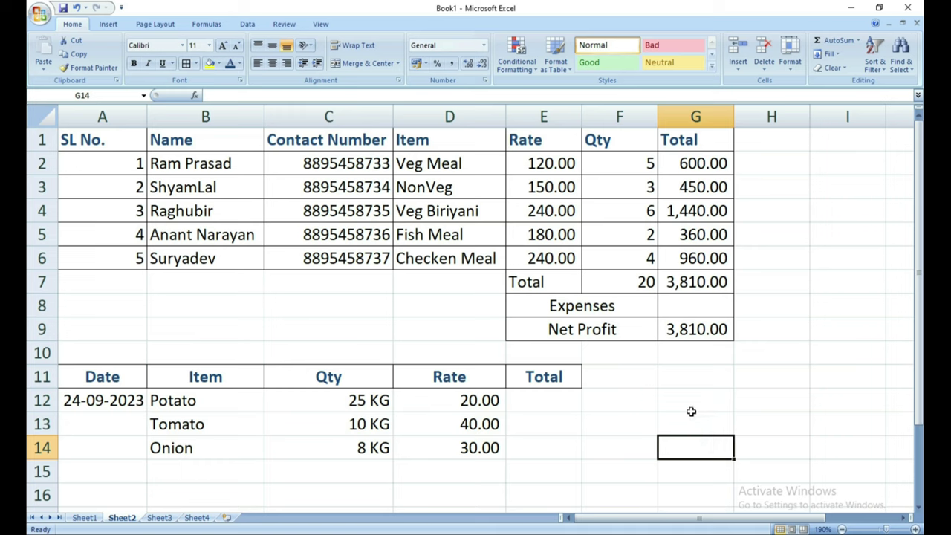
left_click(545, 405)
type("=")
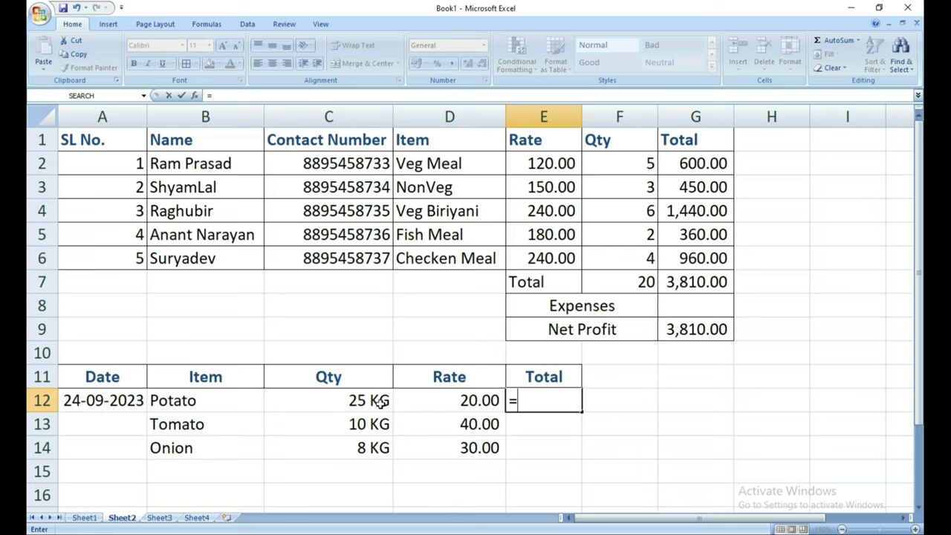
Step: Enter =C12*D12 in E12 and fill it down to E14, giving 500.00, 400.00, 240.00
left_click(343, 401)
type("*")
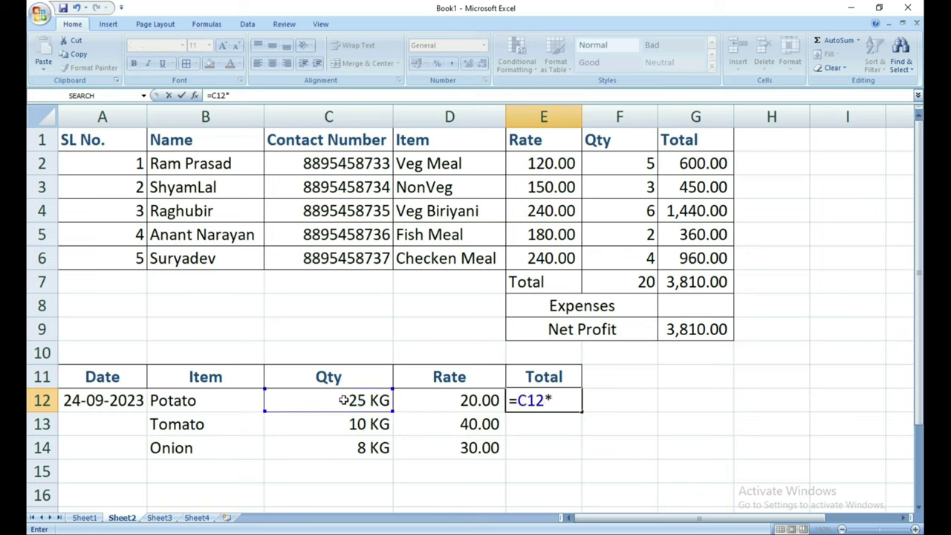
left_click(428, 402)
key("Return")
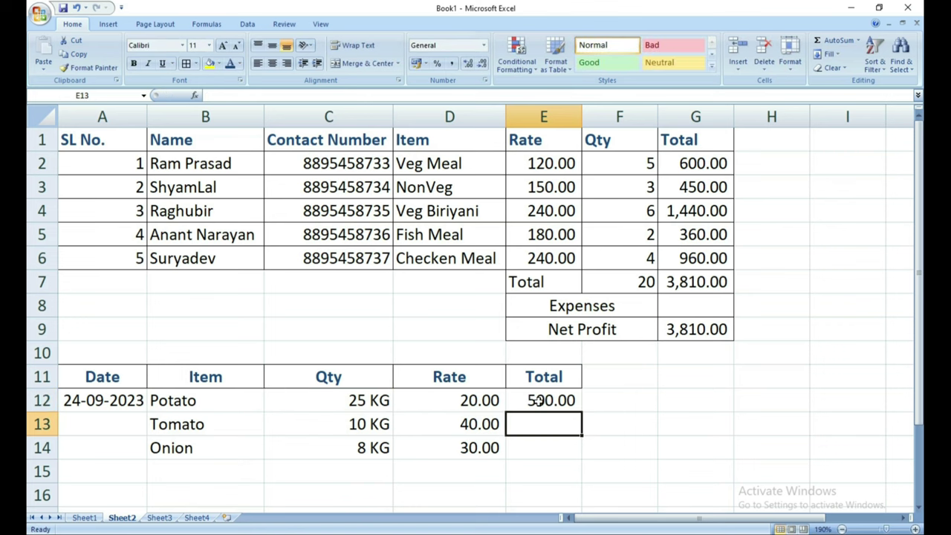
left_click(538, 401)
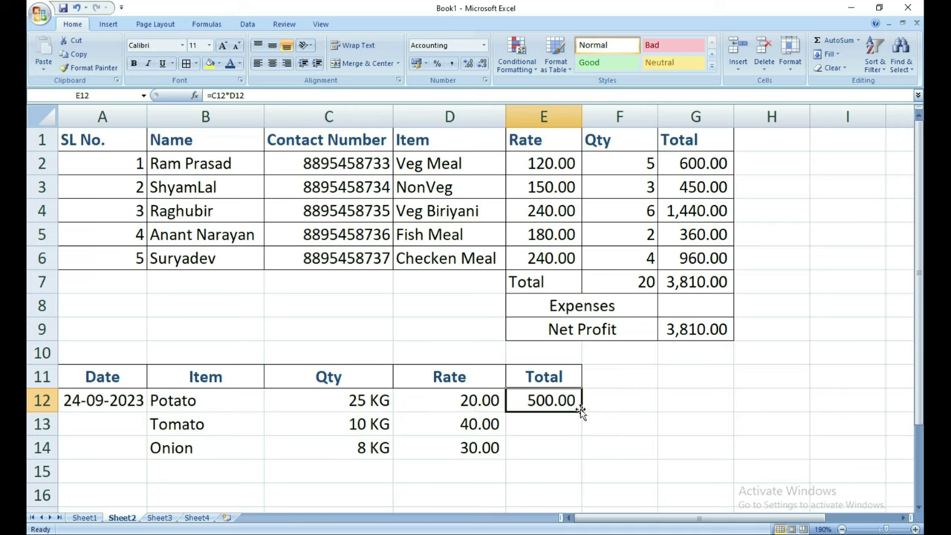
left_click_drag(583, 410, 587, 454)
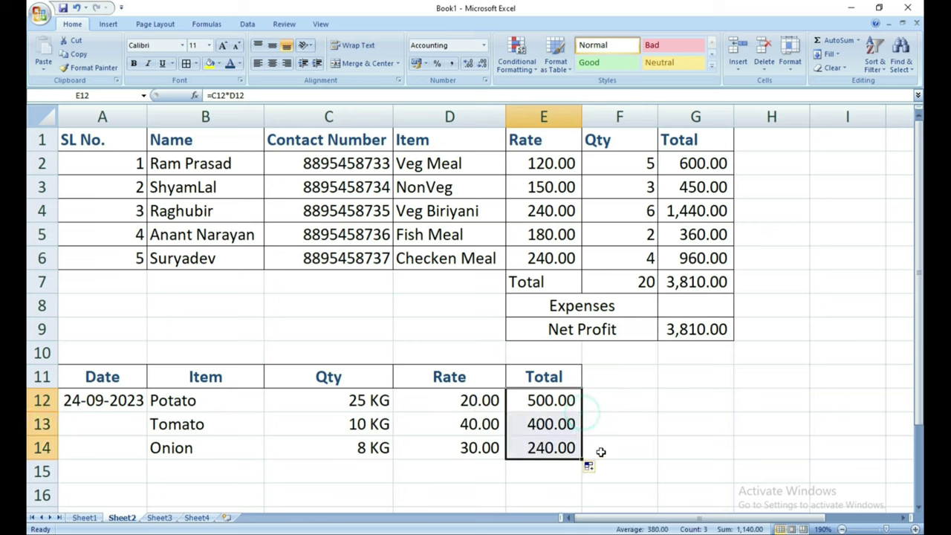
left_click(620, 420)
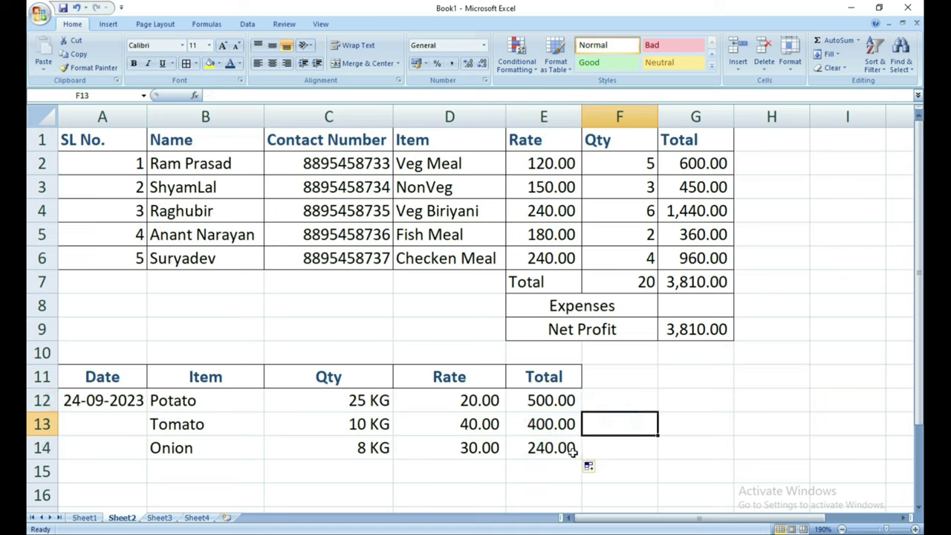
left_click(441, 473)
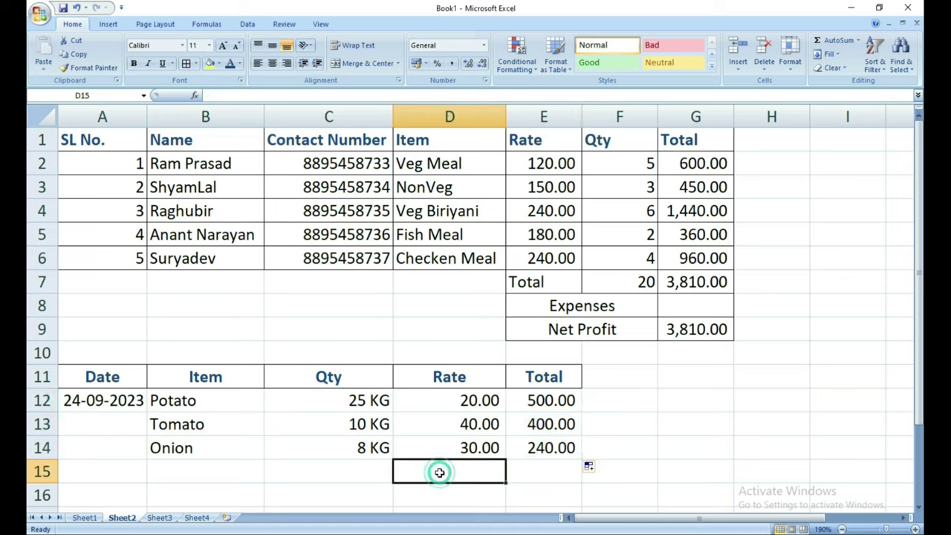
Step: Label D15 'Total' and enter =SUM(E12:E14) in E15, giving 1,140.00
type("Total")
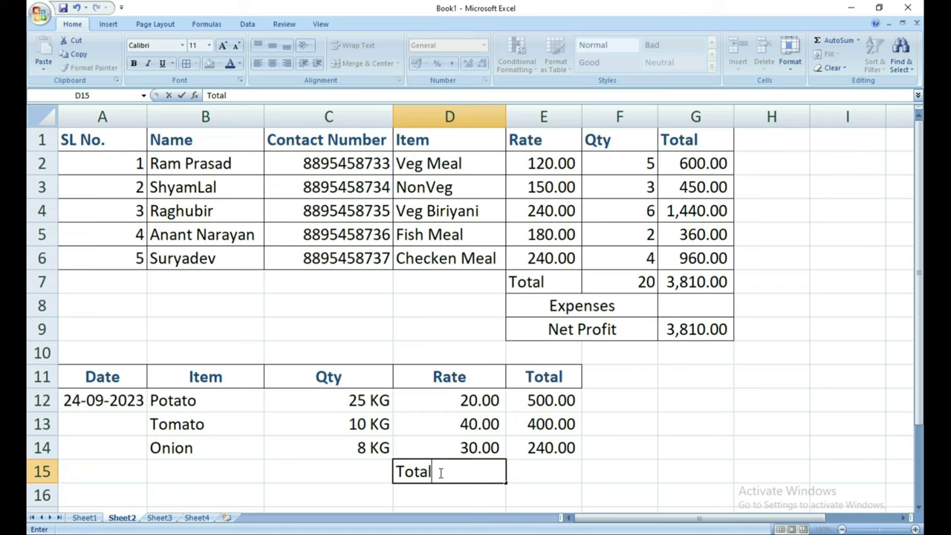
key("Return")
left_click(532, 473)
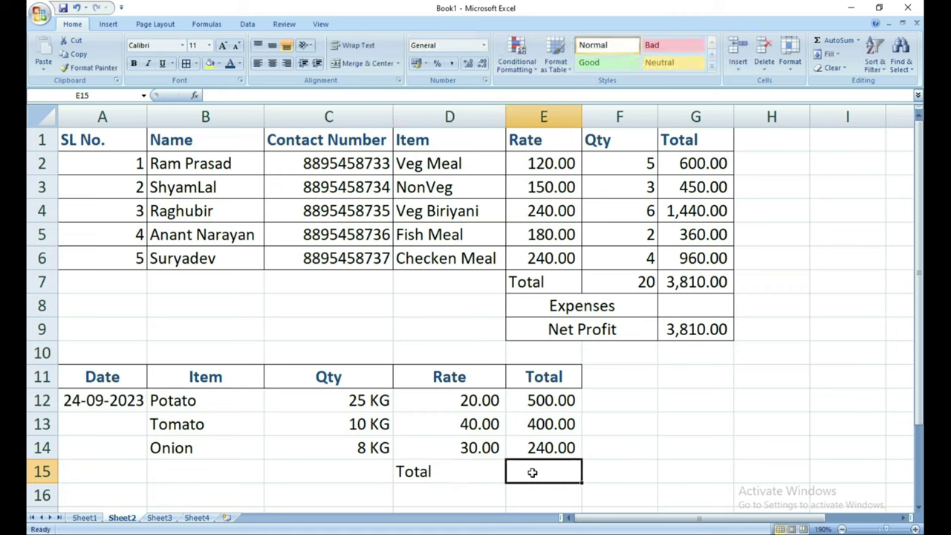
type("=")
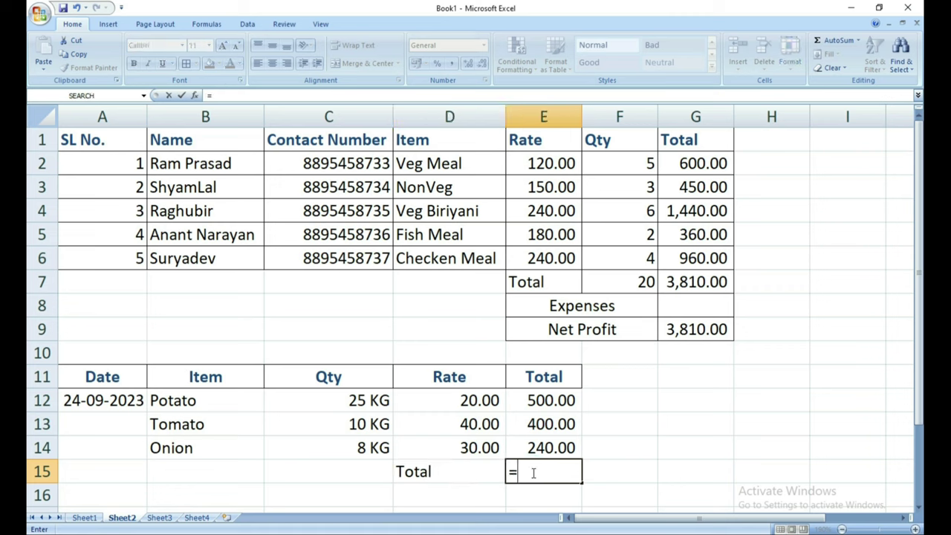
type("sum")
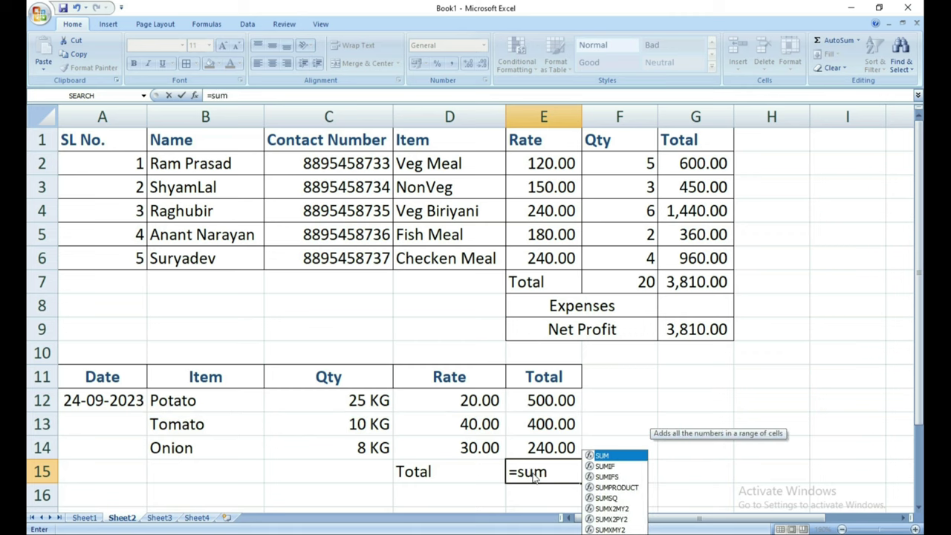
type("(")
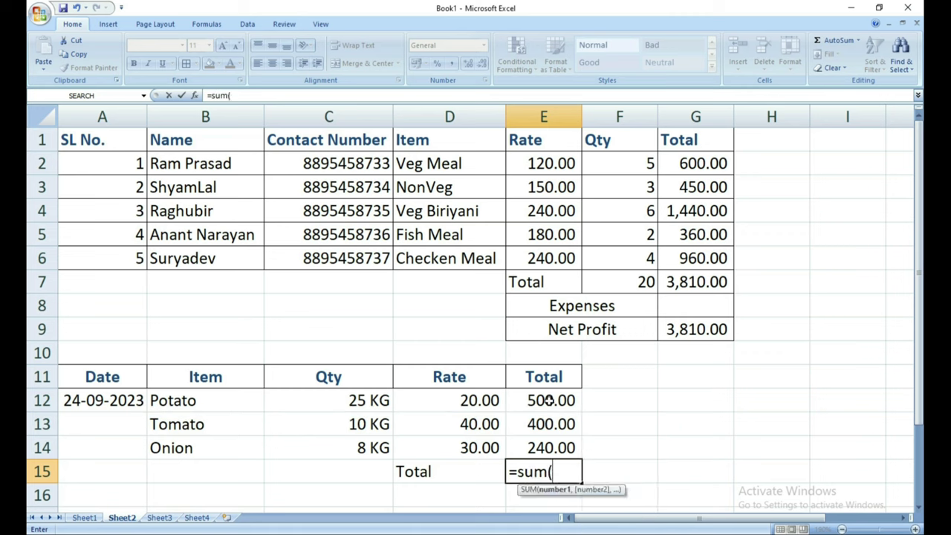
left_click_drag(550, 401, 548, 444)
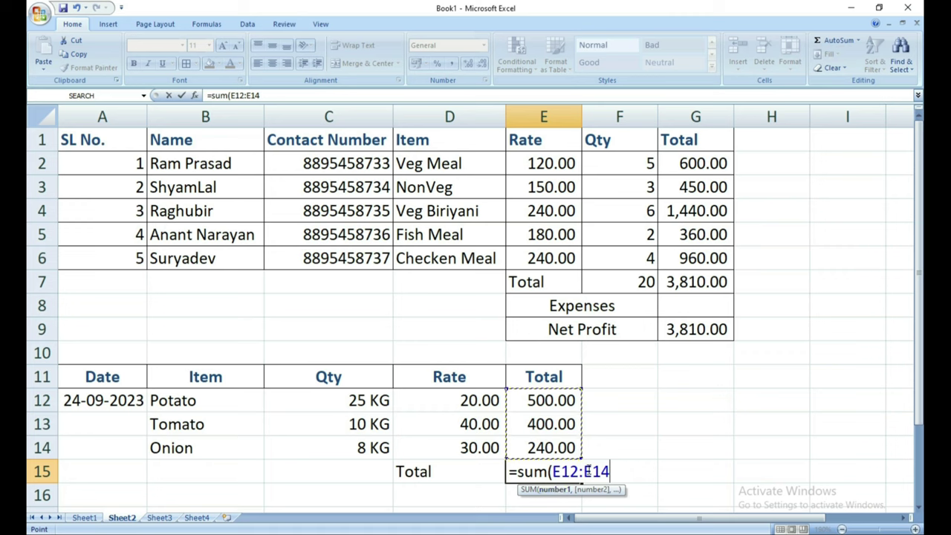
type(")")
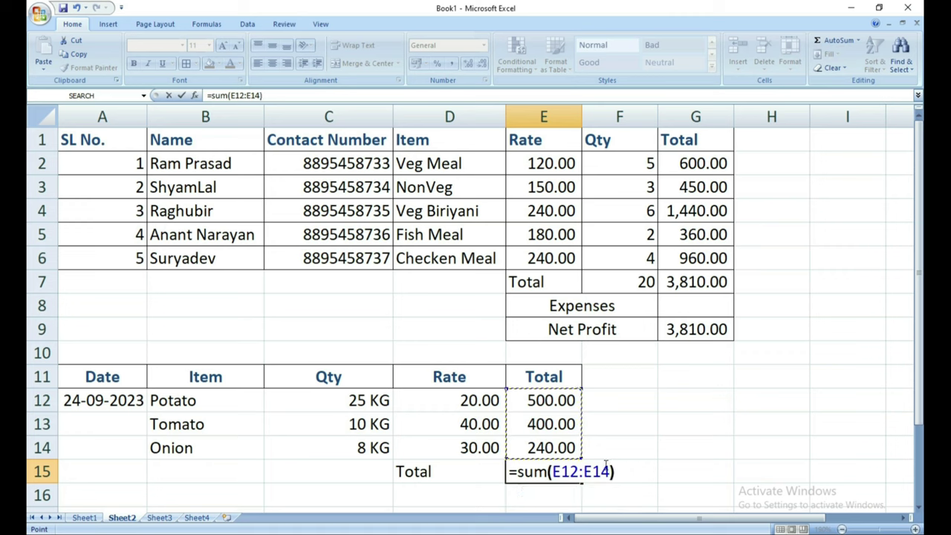
key("Return")
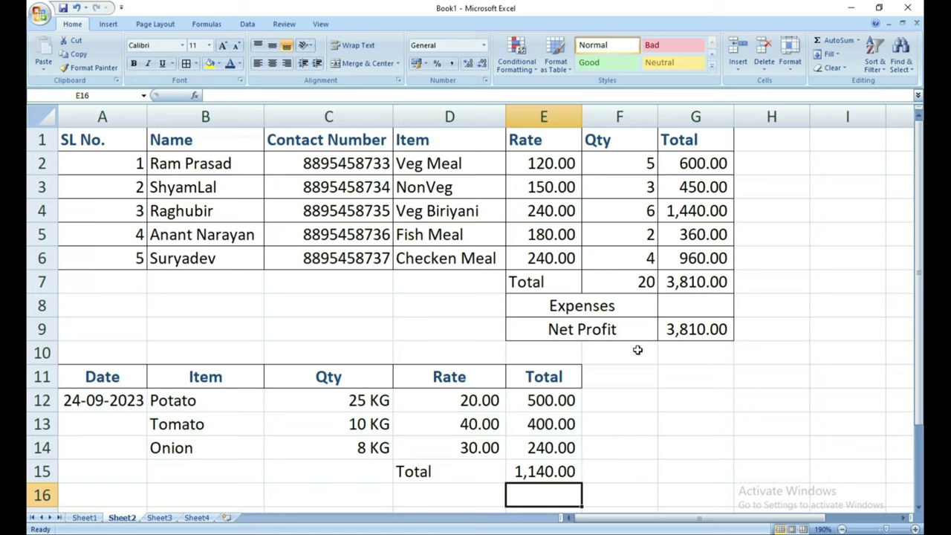
Step: Link Expenses in G8 to E15 (=E15), showing 1,140.00 and Net Profit 2,670.00
left_click(628, 307)
left_click(699, 309)
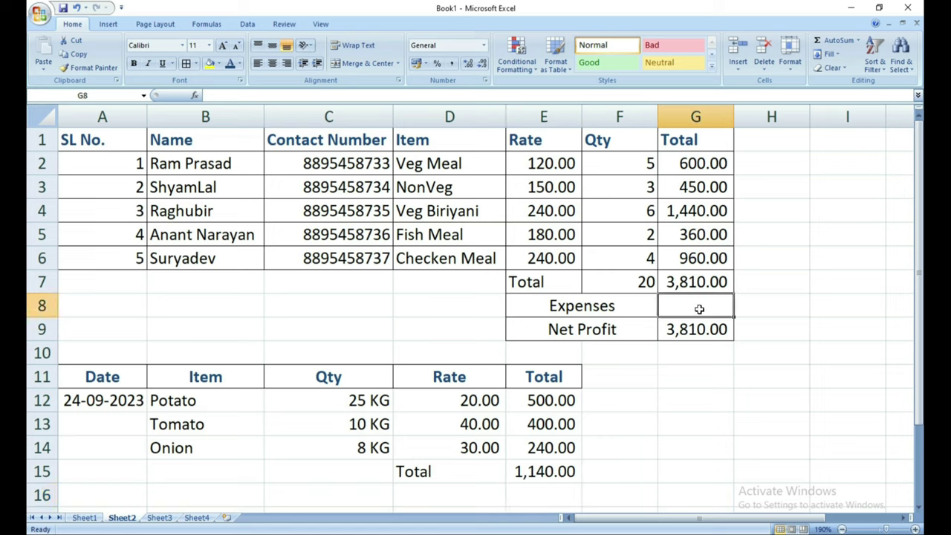
left_click(560, 476)
left_click(709, 303)
type("=")
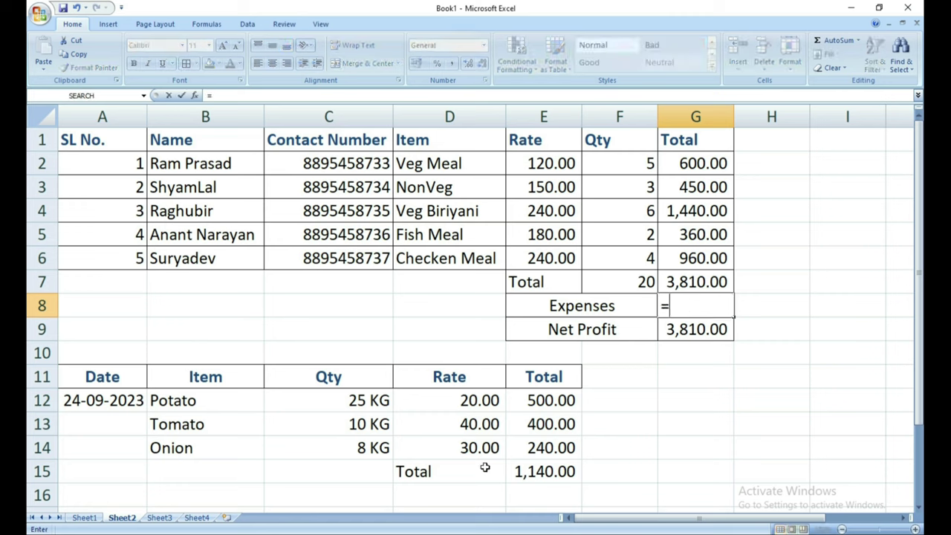
left_click(558, 476)
key("Return")
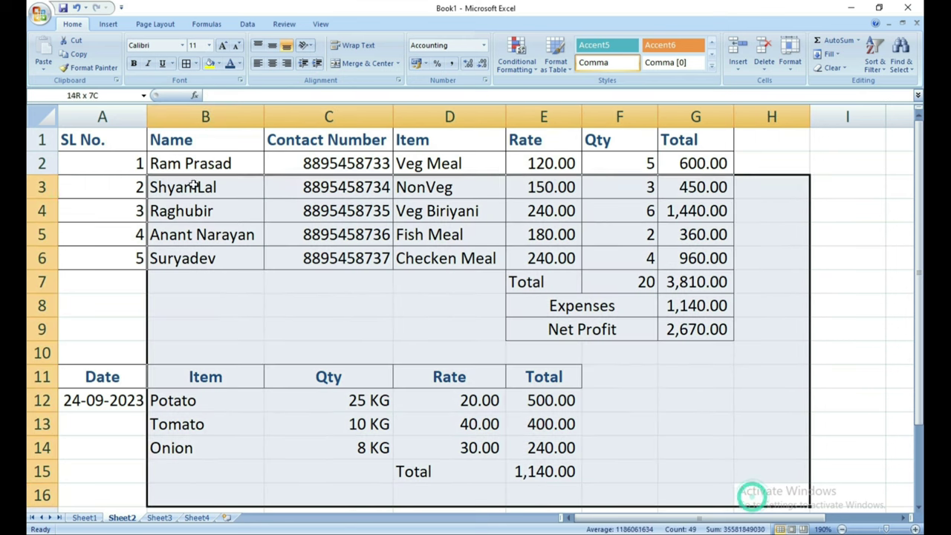
left_click_drag(714, 475, 82, 138)
left_click(841, 362)
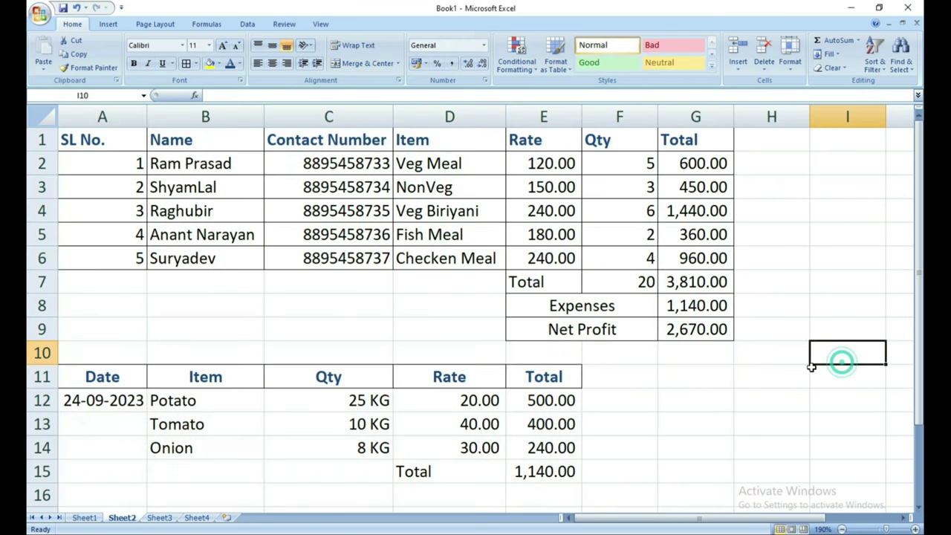